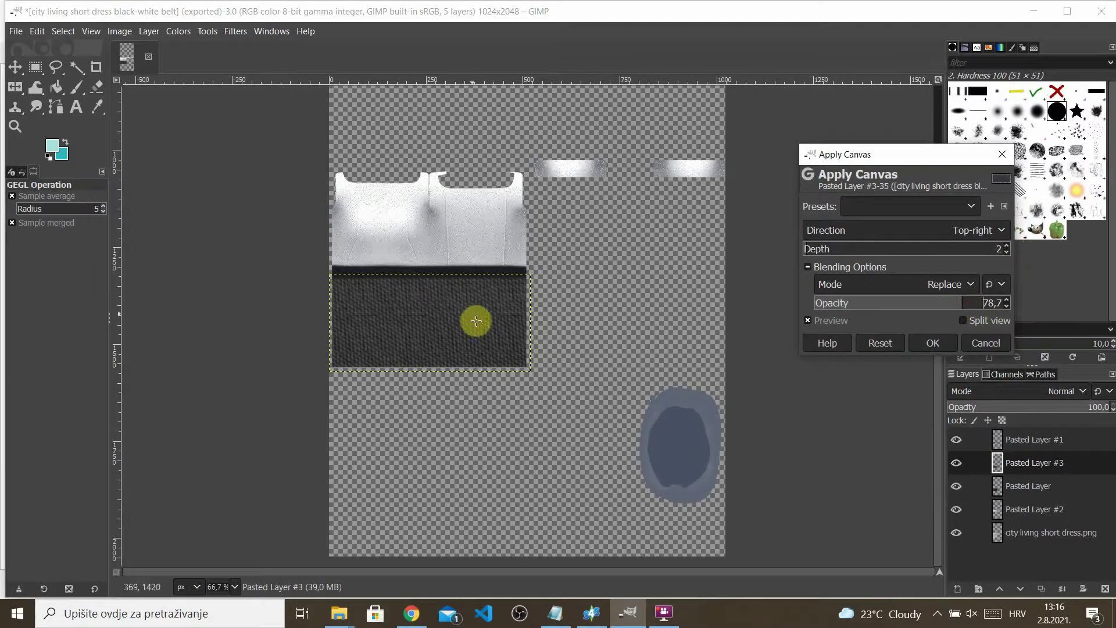
- Apply the canvas texture, then make Pasted Layer #1 the active layer
{"action": "left_click", "coordinate": [932, 343]}
{"action": "left_click", "coordinate": [1031, 490]}
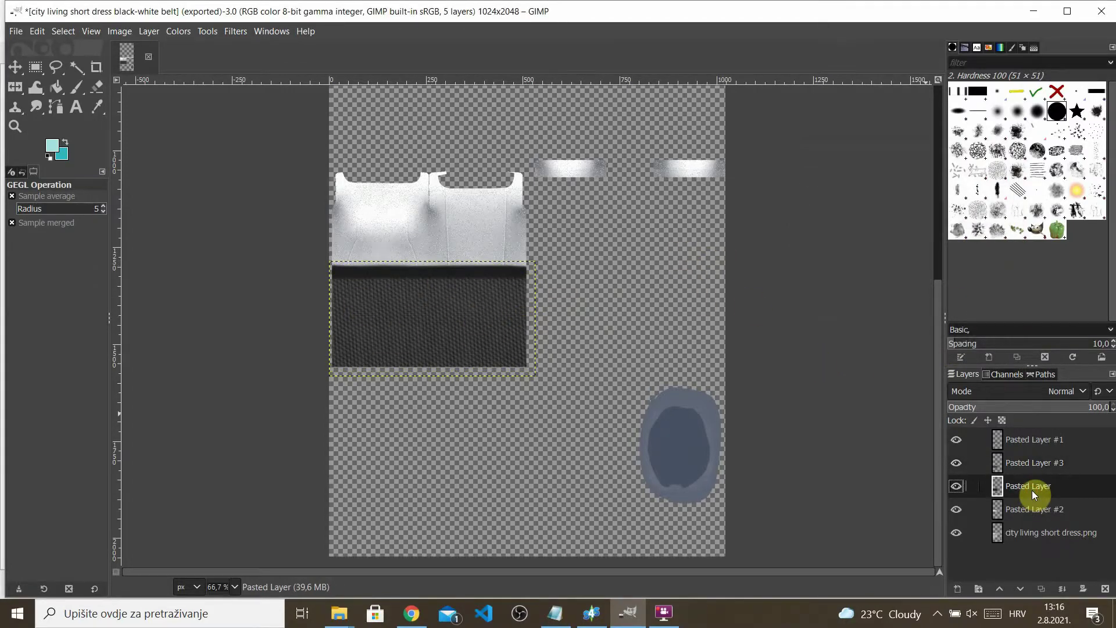
{"action": "left_click", "coordinate": [1025, 443]}
- Try the Linear Sinusoid filter on Pasted Layer #1 and cancel it
{"action": "left_click", "coordinate": [177, 31]}
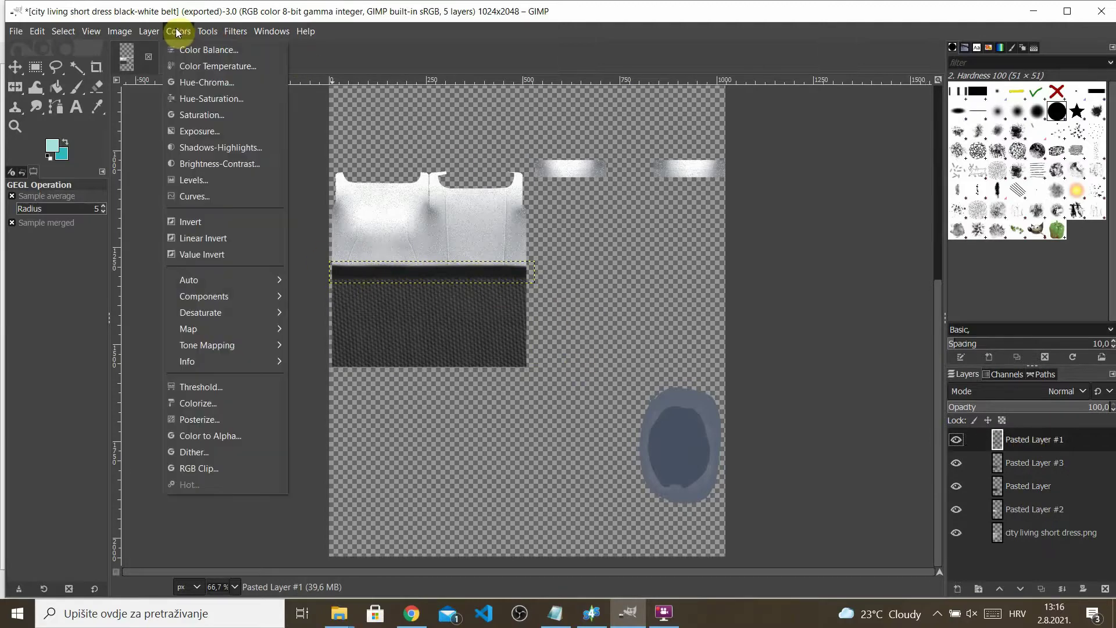
{"action": "mouse_move", "coordinate": [235, 31]}
{"action": "mouse_move", "coordinate": [294, 304]}
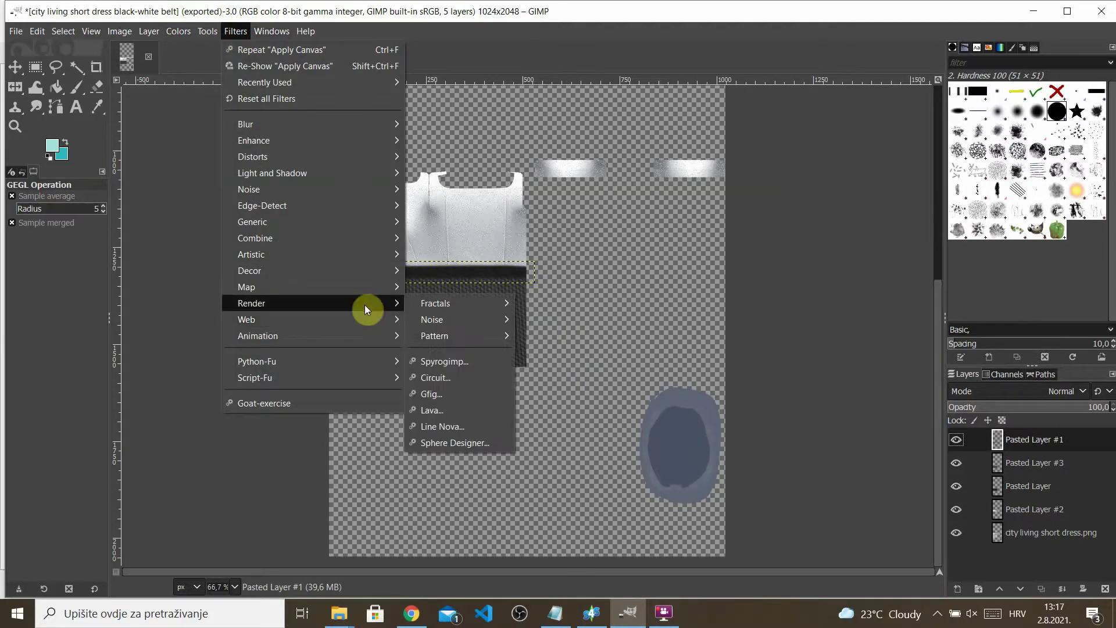
{"action": "mouse_move", "coordinate": [442, 335]}
{"action": "left_click", "coordinate": [606, 400]}
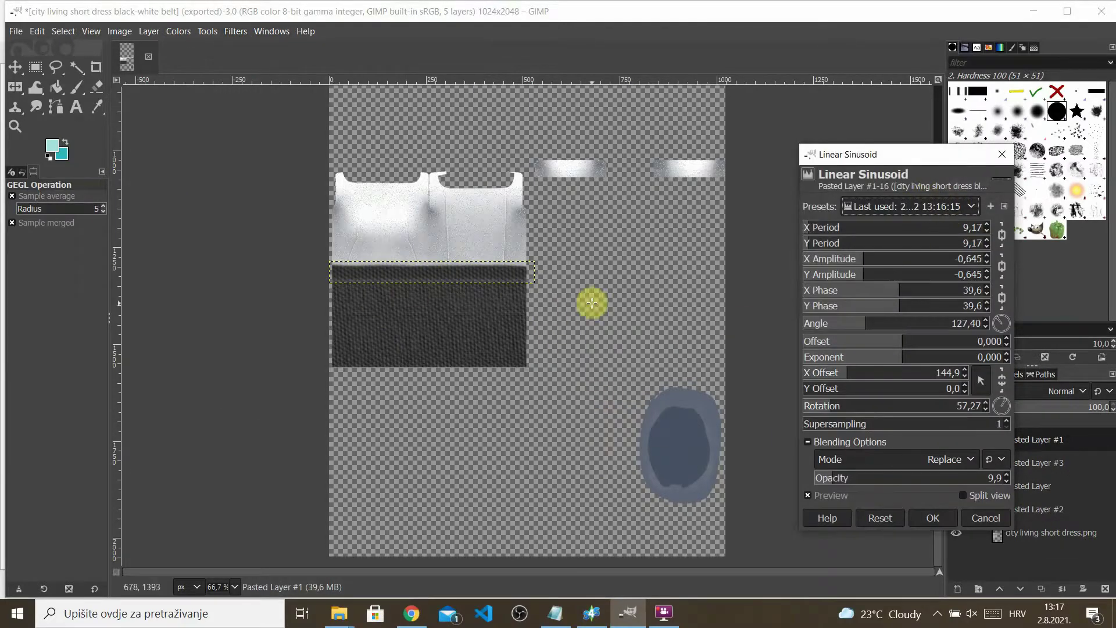
{"action": "key", "text": "Escape"}
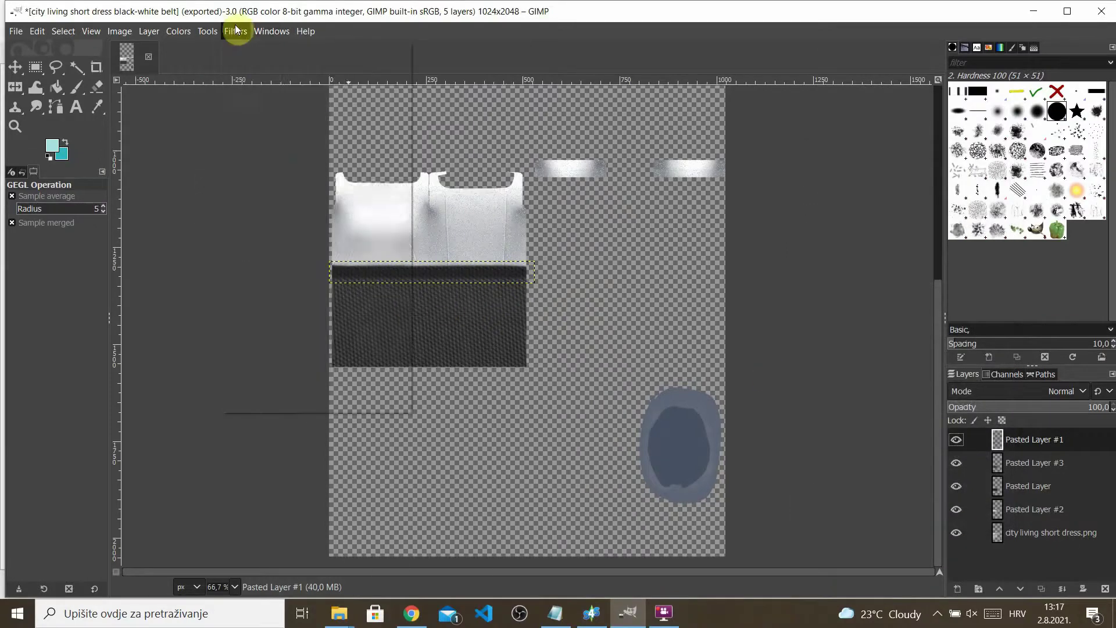
- Apply Canvas with adjusted opacity to Pasted Layer #1 and export the dress texture
{"action": "left_click", "coordinate": [232, 31]}
{"action": "left_click", "coordinate": [719, 258]}
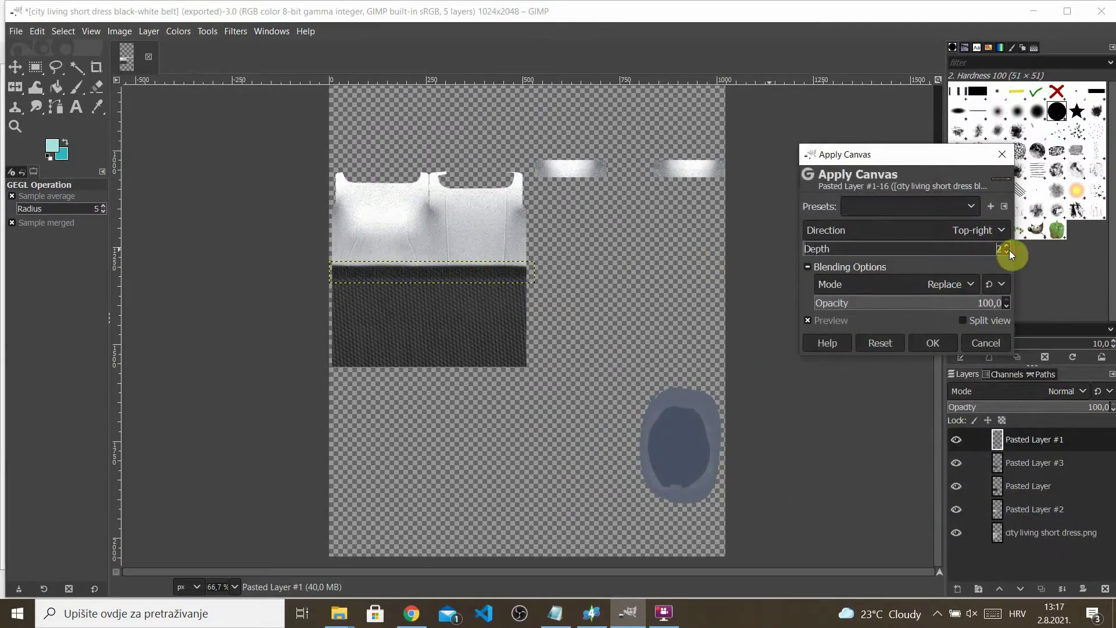
{"action": "left_click", "coordinate": [945, 308]}
{"action": "left_click", "coordinate": [933, 342]}
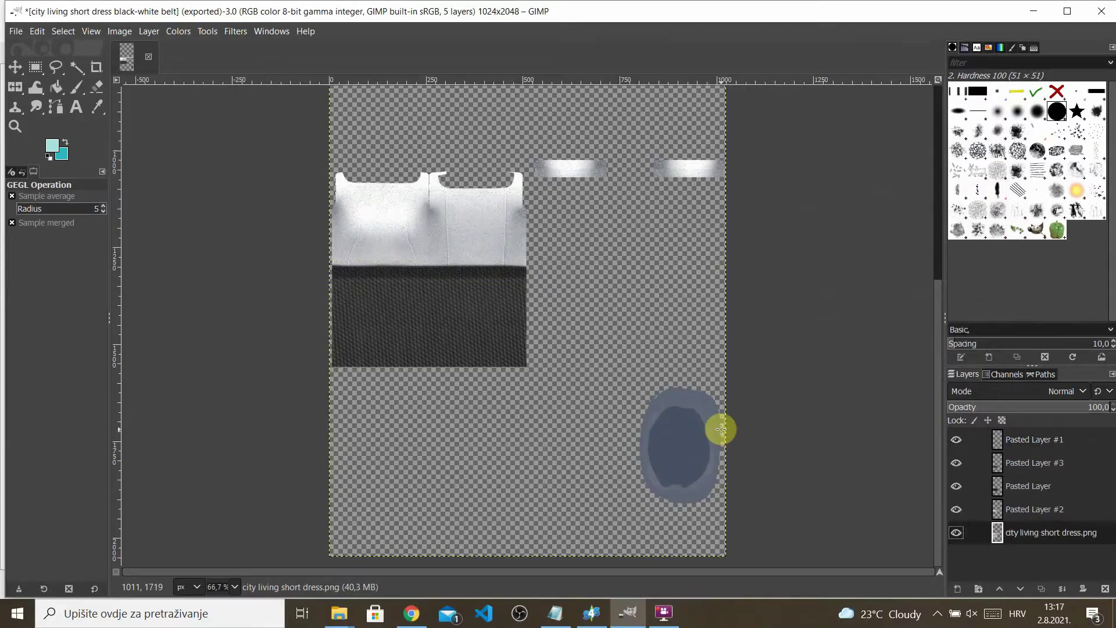
{"action": "key", "text": "ctrl+e"}
{"action": "left_click", "coordinate": [591, 614]}
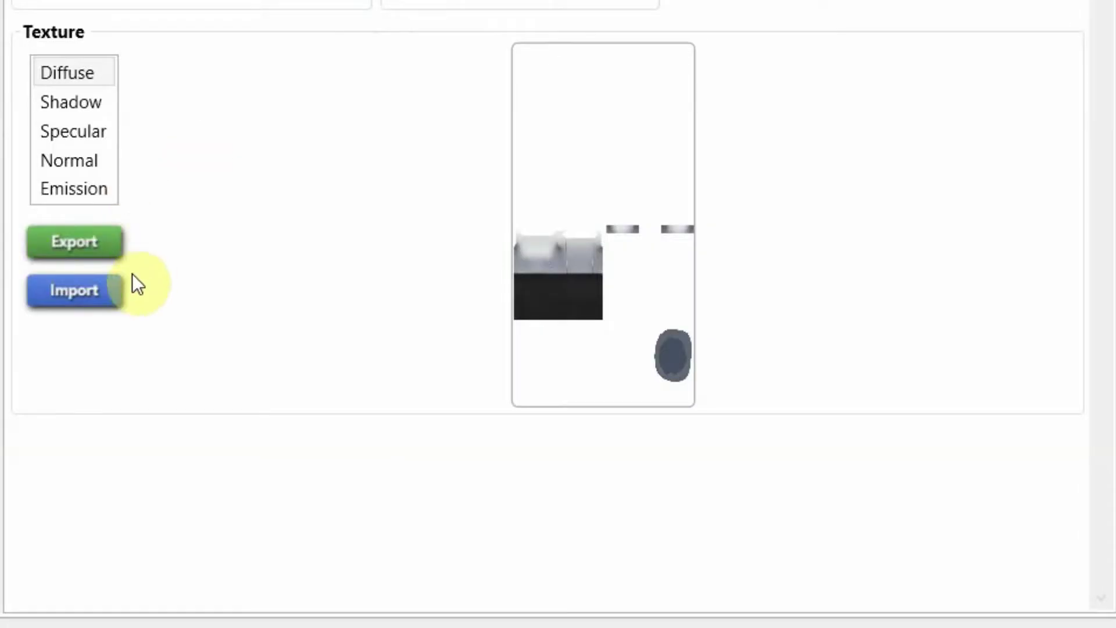
- Import the exported black-and-white PNG as the swatch's diffuse texture and orbit to check it
{"action": "left_click", "coordinate": [103, 292]}
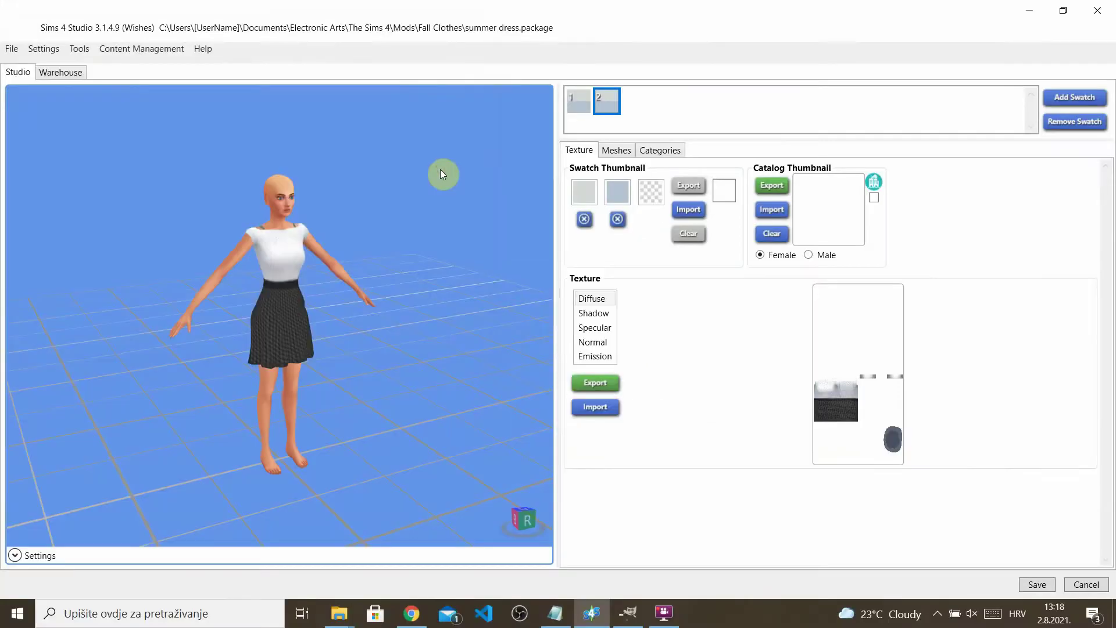
{"action": "left_click_drag", "start_coordinate": [440, 174], "coordinate": [293, 326]}
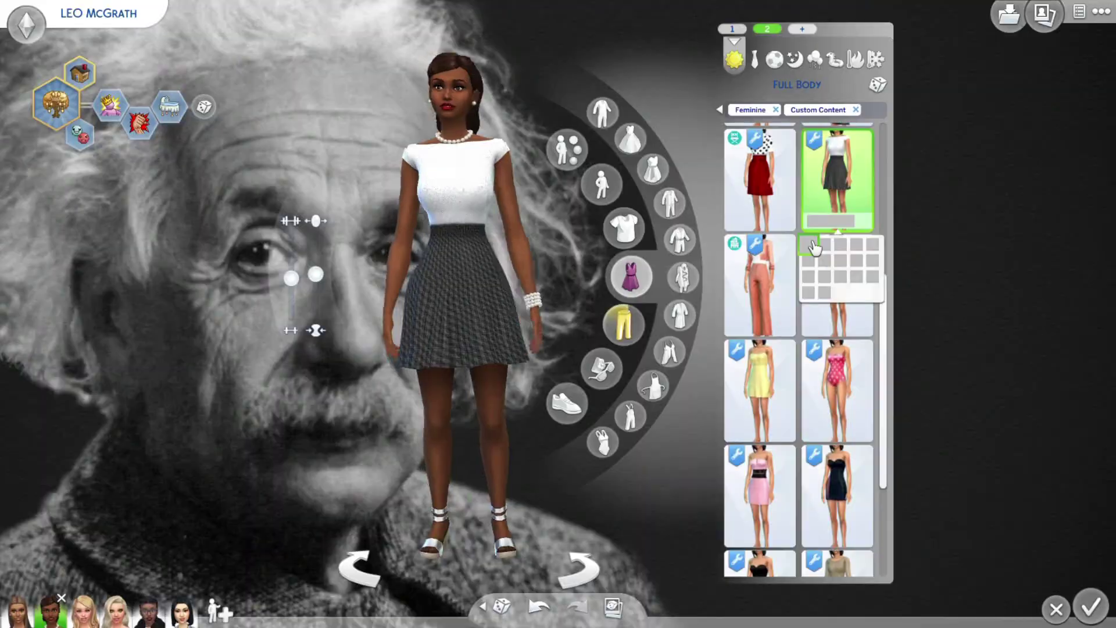
- Try nine swatches from the dress grid on the Sim, ending on the white-skirted one
{"action": "left_click", "coordinate": [871, 244]}
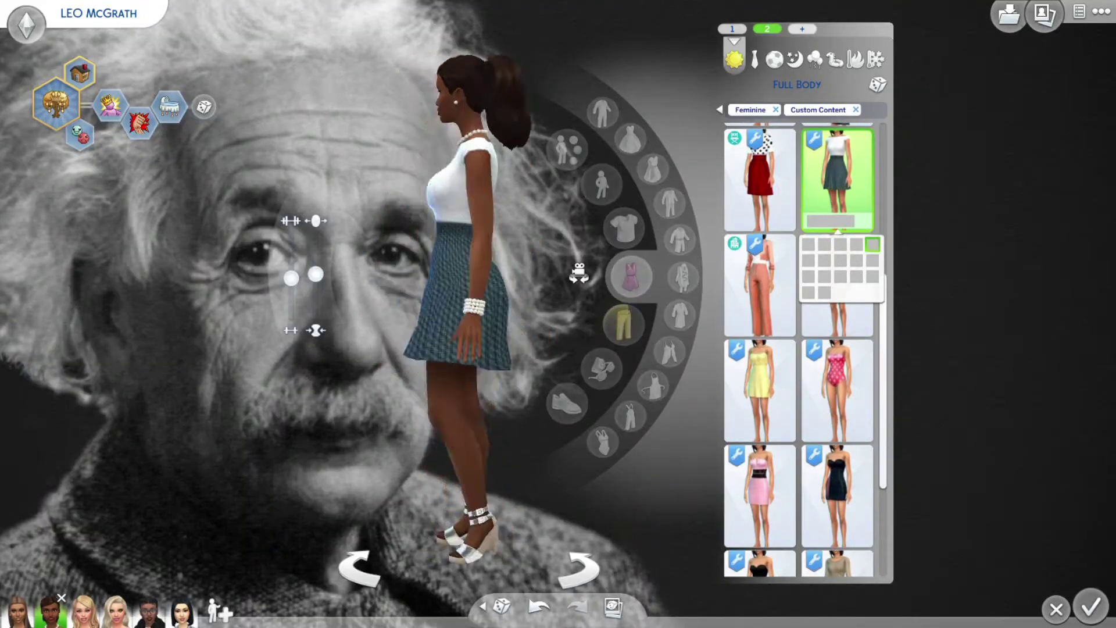
{"action": "left_click", "coordinate": [840, 260]}
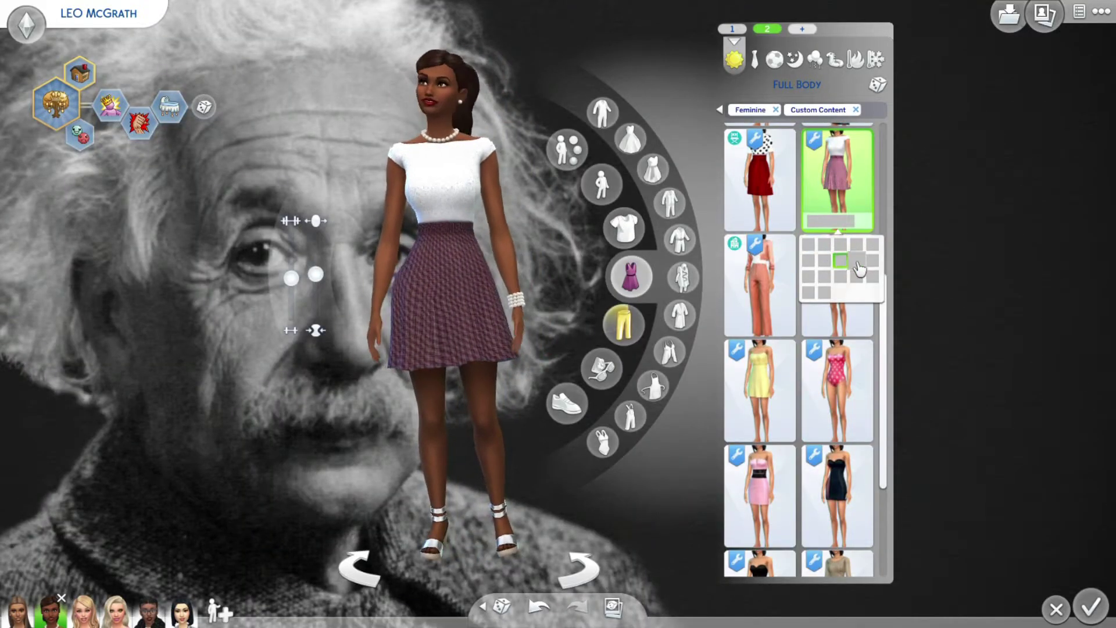
{"action": "left_click", "coordinate": [856, 261]}
{"action": "left_click", "coordinate": [856, 276]}
{"action": "left_click", "coordinate": [840, 276]}
{"action": "left_click", "coordinate": [824, 276]}
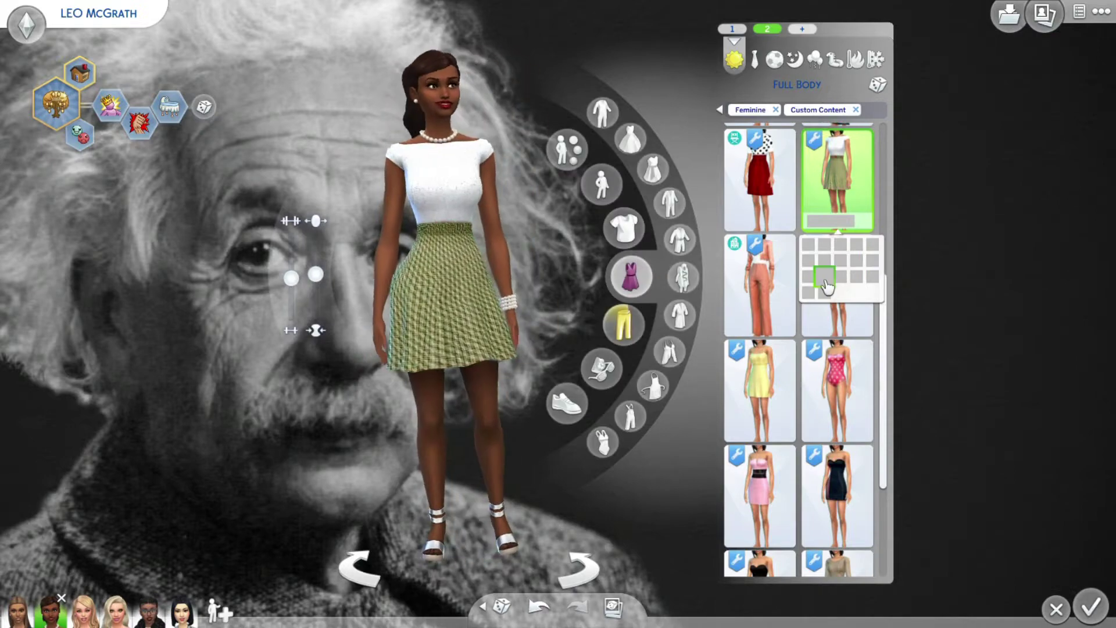
{"action": "left_click", "coordinate": [808, 276]}
{"action": "left_click", "coordinate": [808, 292]}
{"action": "left_click", "coordinate": [824, 292]}
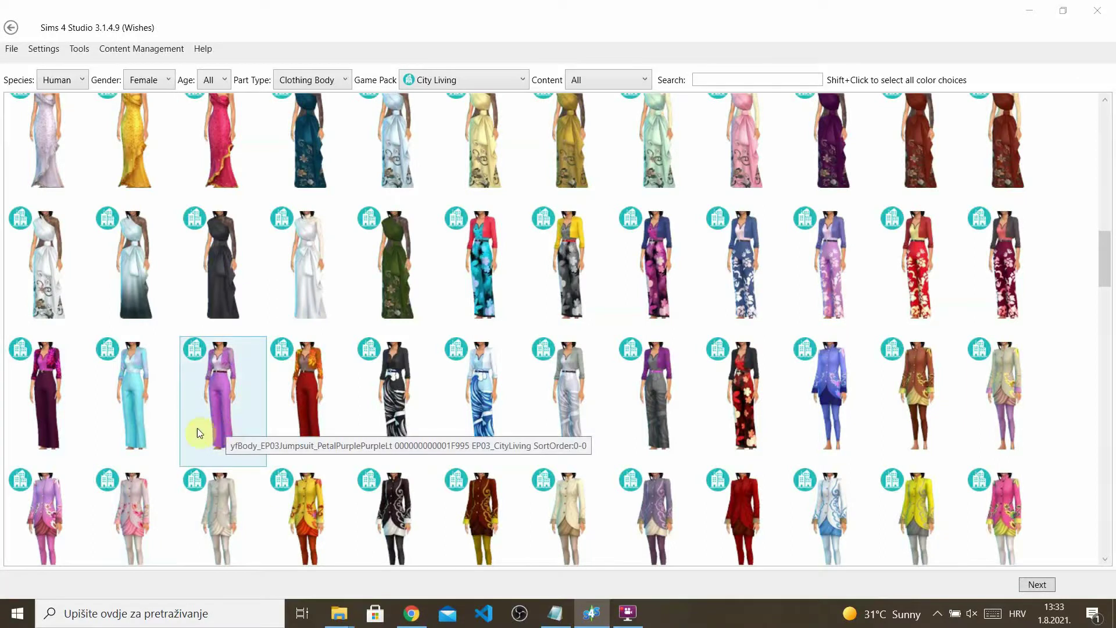
- Pick the light-blue City Living jumpsuit and open it for editing, then inspect the model
{"action": "left_click", "coordinate": [134, 399]}
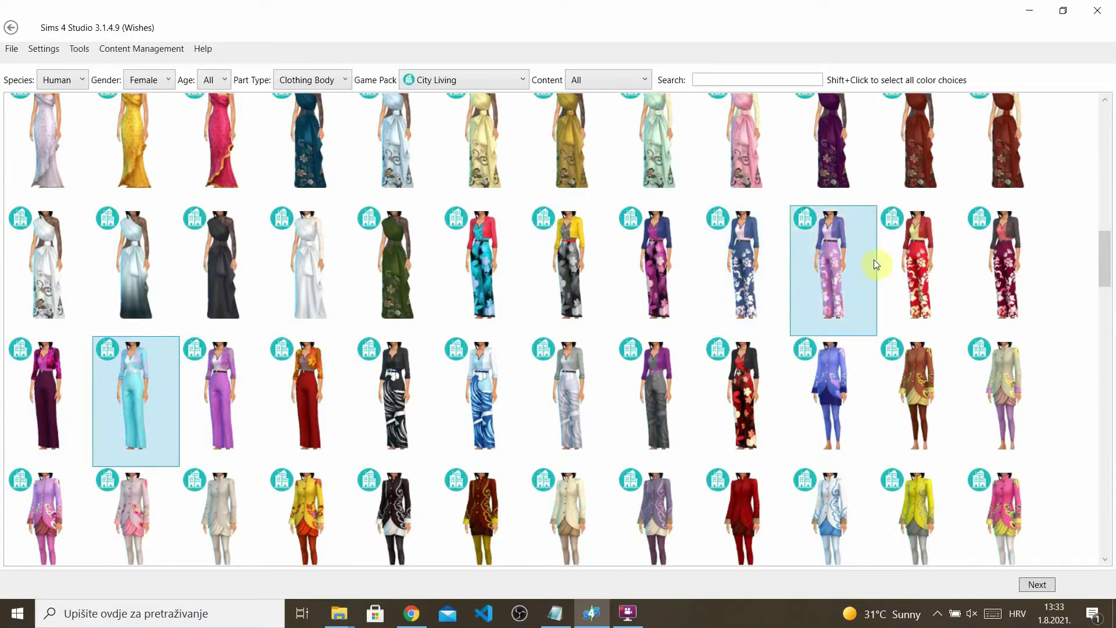
{"action": "left_click", "coordinate": [1037, 585]}
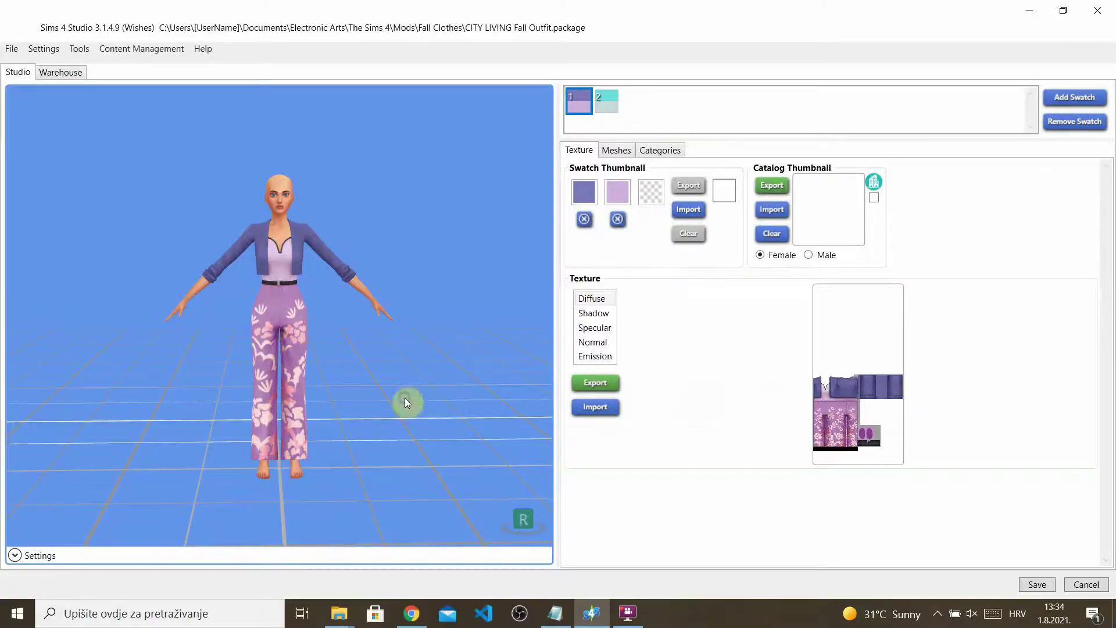
{"action": "left_click_drag", "start_coordinate": [406, 402], "coordinate": [378, 365]}
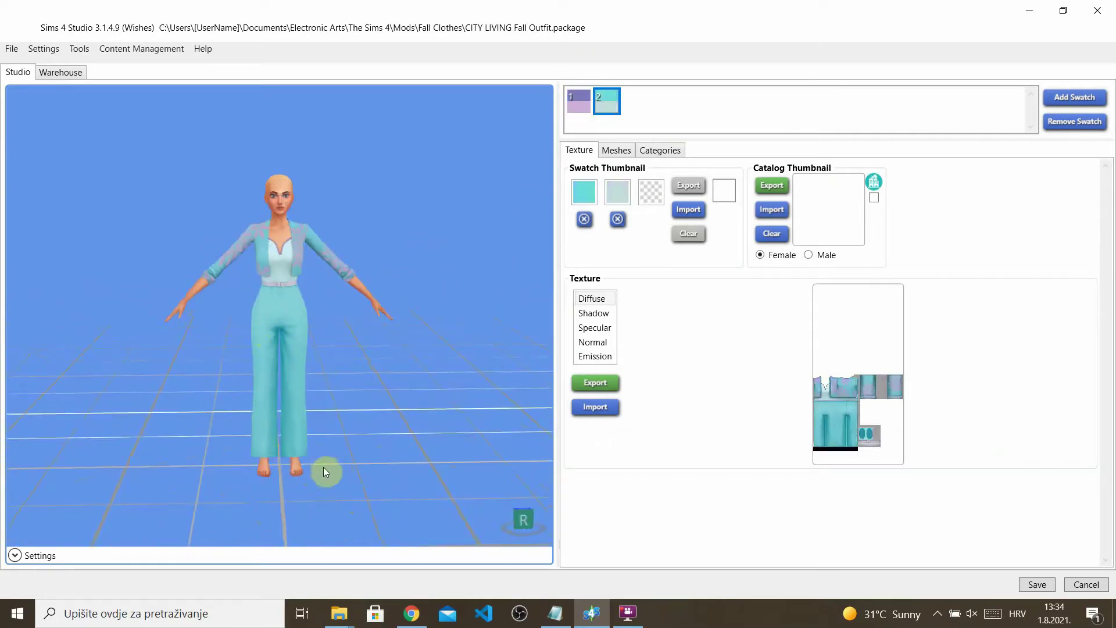
- Select swatch 1 to display the purple jumpsuit
{"action": "left_click", "coordinate": [580, 97]}
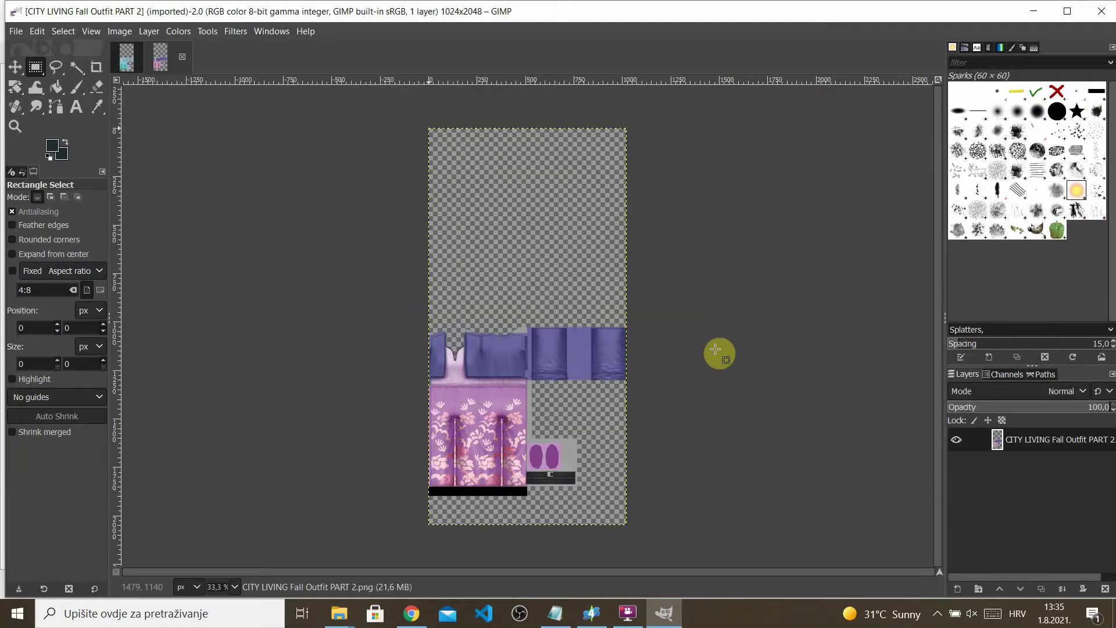
- Switch to the teal CITY LIVING Fall Outfit texture and rectangle-select the trousers
{"action": "scroll", "coordinate": [715, 349], "scroll_direction": "up", "scroll_amount": 4, "text": "ctrl"}
{"action": "left_click_drag", "start_coordinate": [757, 574], "coordinate": [478, 331]}
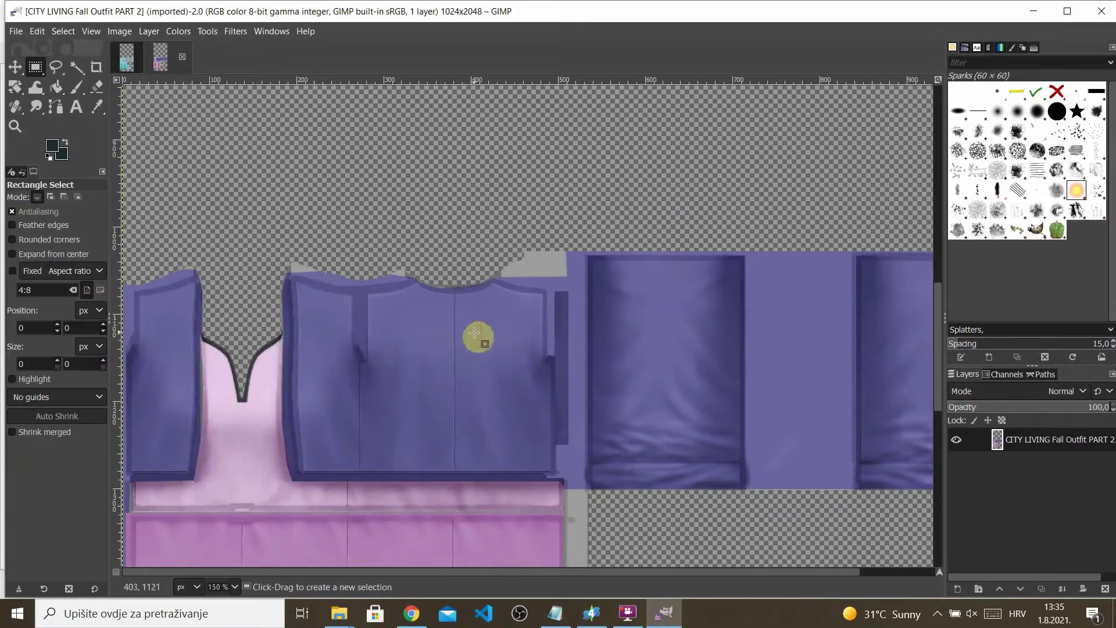
{"action": "key", "text": "alt+1"}
{"action": "scroll", "coordinate": [498, 349], "scroll_direction": "up", "scroll_amount": 3, "text": "ctrl"}
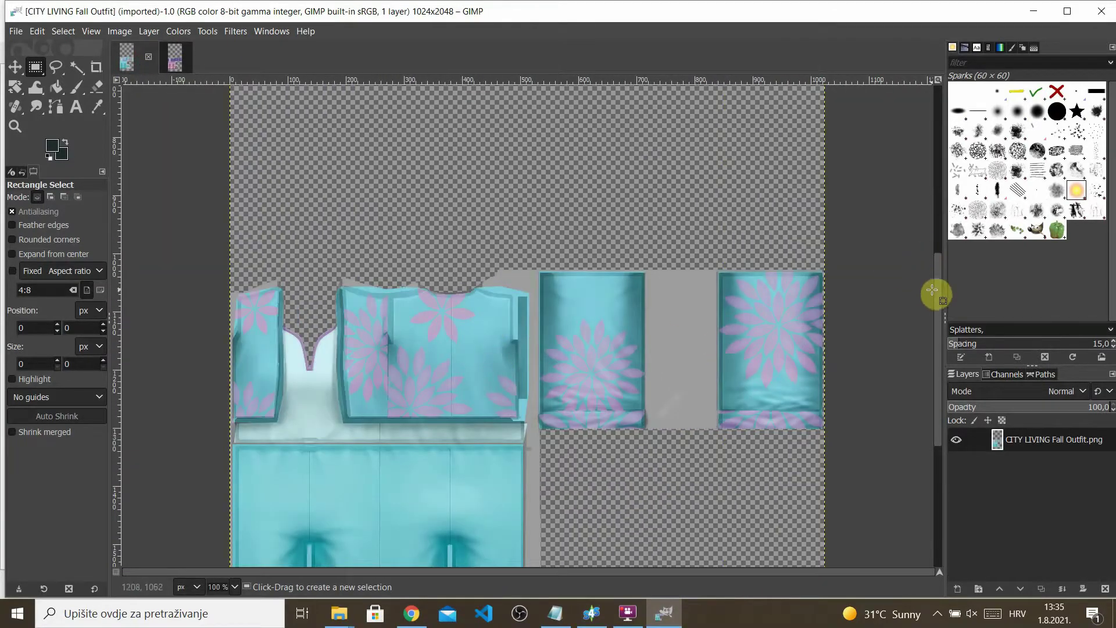
{"action": "left_click_drag", "start_coordinate": [933, 290], "coordinate": [933, 369]}
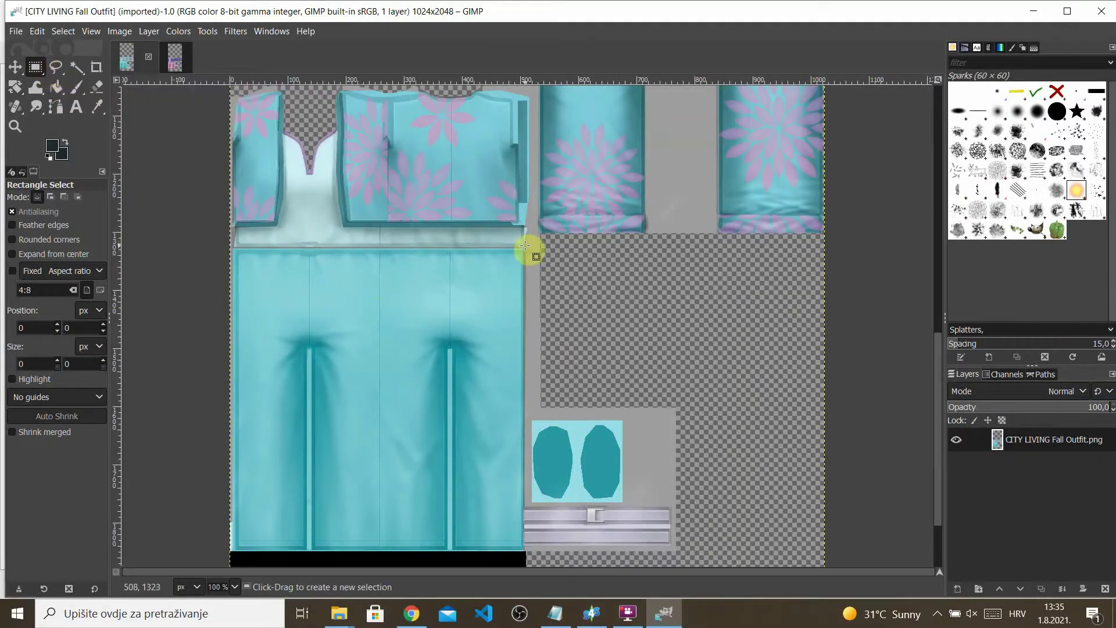
{"action": "left_click_drag", "start_coordinate": [524, 247], "coordinate": [230, 553]}
- Try Colorize with a picked tint colour on the trousers, then discard it
{"action": "left_click", "coordinate": [178, 32]}
{"action": "left_click", "coordinate": [198, 402]}
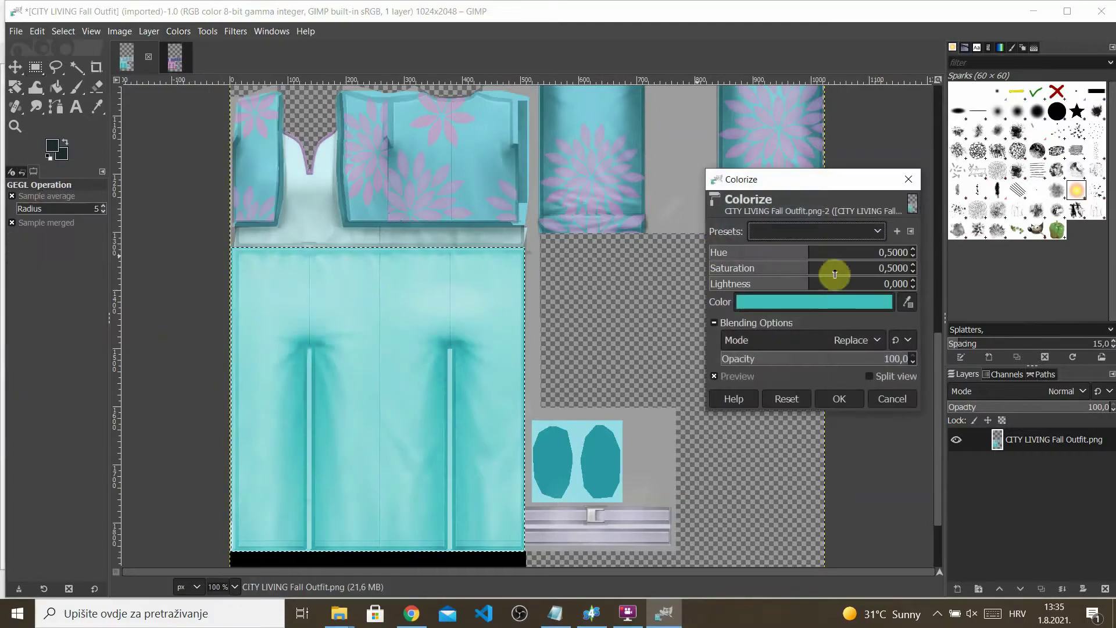
{"action": "left_click", "coordinate": [825, 302]}
{"action": "left_click", "coordinate": [779, 366]}
{"action": "left_click", "coordinate": [914, 421]}
{"action": "left_click", "coordinate": [729, 303]}
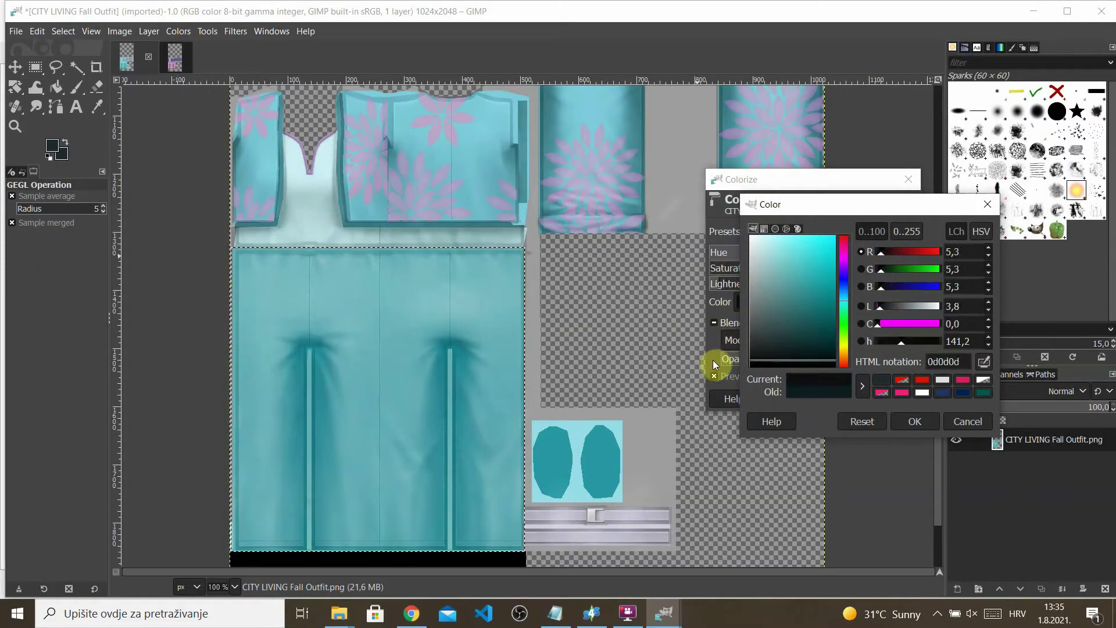
{"action": "key", "text": "Escape"}
{"action": "left_click", "coordinate": [724, 305]}
{"action": "left_click", "coordinate": [924, 422]}
{"action": "left_click", "coordinate": [909, 179]}
- Colorize the trousers grey with near-zero saturation and low lightness
{"action": "left_click", "coordinate": [179, 31]}
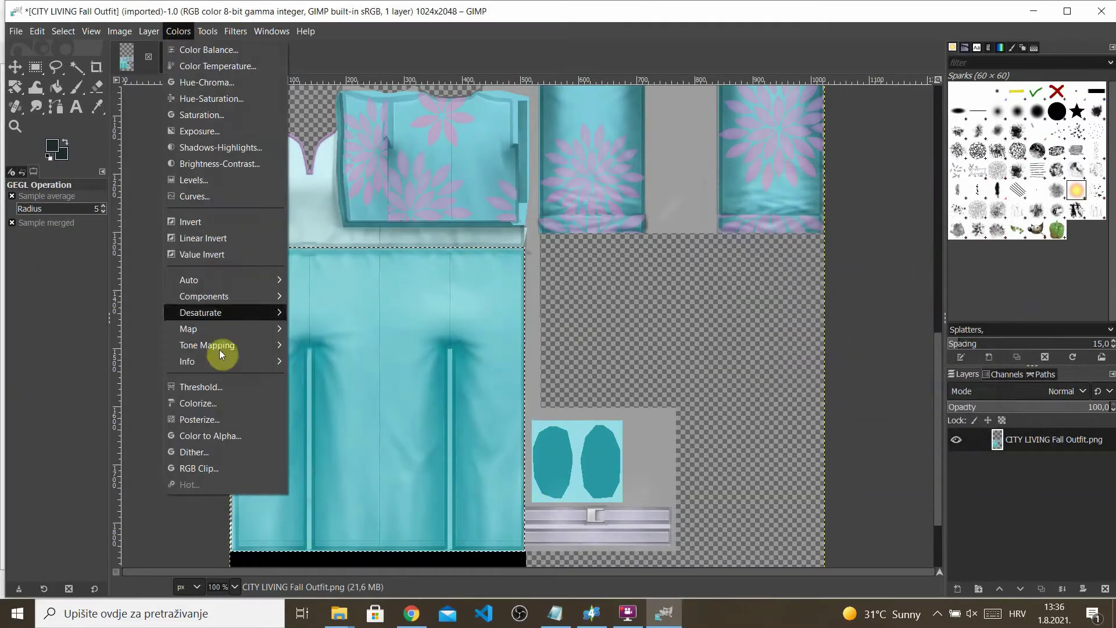
{"action": "left_click", "coordinate": [197, 403]}
{"action": "left_click_drag", "start_coordinate": [822, 269], "coordinate": [712, 267]}
{"action": "left_click", "coordinate": [784, 284]}
{"action": "left_click_drag", "start_coordinate": [783, 285], "coordinate": [729, 288]}
{"action": "left_click", "coordinate": [839, 398]}
- Raise the trousers' contrast and adjust brightness with Brightness-Contrast
{"action": "left_click", "coordinate": [178, 31]}
{"action": "left_click", "coordinate": [219, 163]}
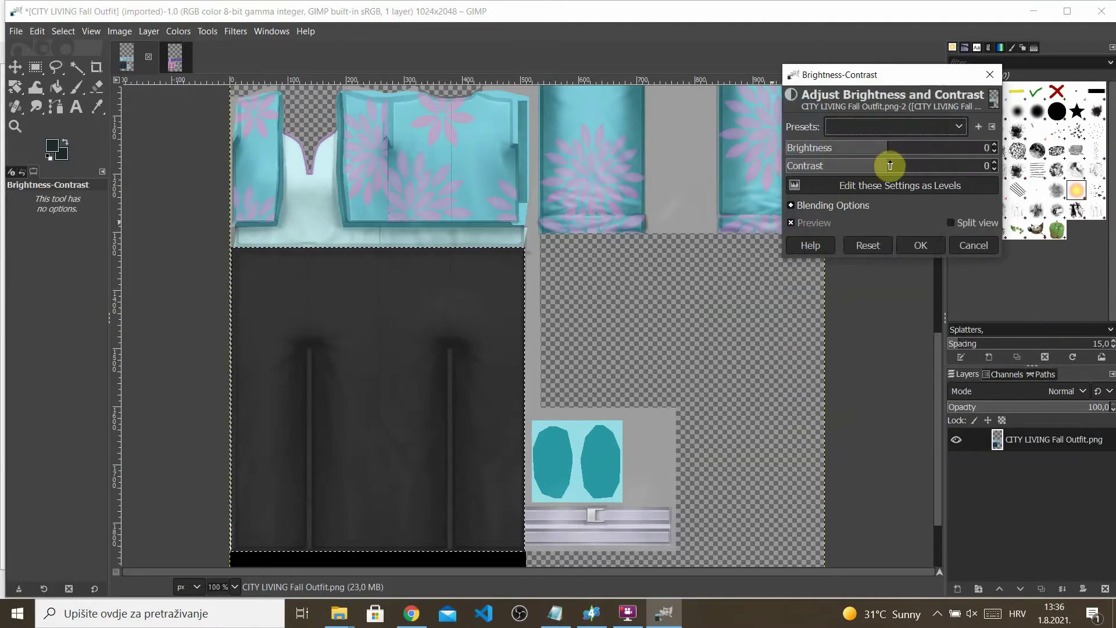
{"action": "mouse_move", "coordinate": [884, 152]}
{"action": "left_mouse_down"}
{"action": "mouse_move", "coordinate": [909, 155]}
{"action": "mouse_move", "coordinate": [889, 153]}
{"action": "left_mouse_up"}
{"action": "left_click", "coordinate": [905, 168]}
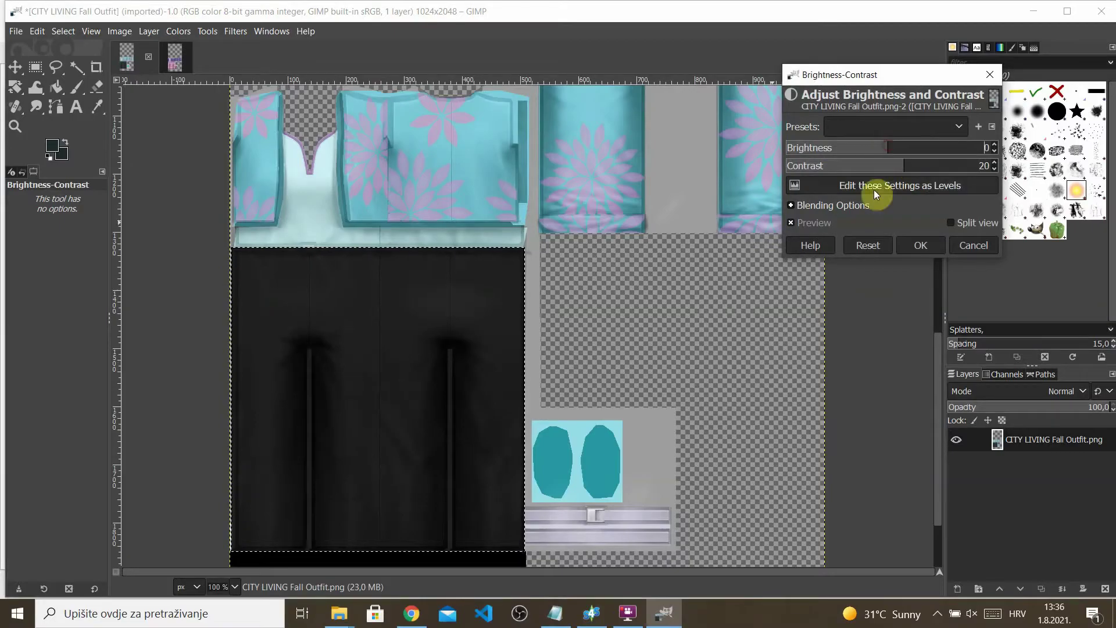
{"action": "key", "text": "Return"}
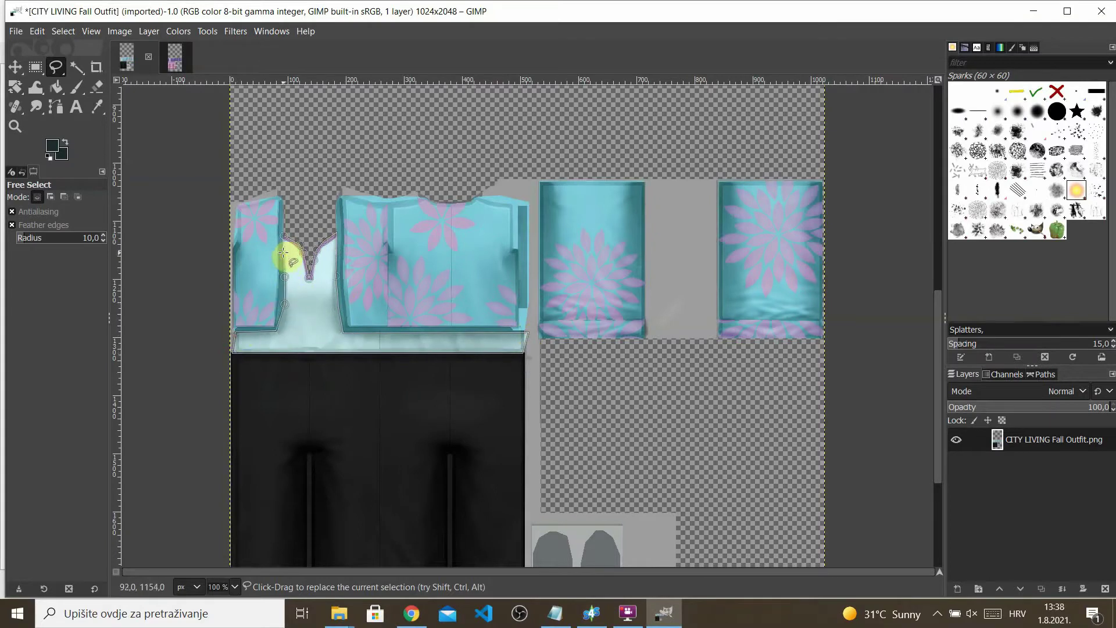
- Colorize a freehand selection with adjusted saturation and lightness, then show the PART 2 texture
{"action": "key", "text": "Return"}
{"action": "left_click", "coordinate": [179, 31]}
{"action": "left_click", "coordinate": [203, 381]}
{"action": "left_click_drag", "start_coordinate": [756, 268], "coordinate": [738, 268]}
{"action": "left_click_drag", "start_coordinate": [812, 284], "coordinate": [840, 285]}
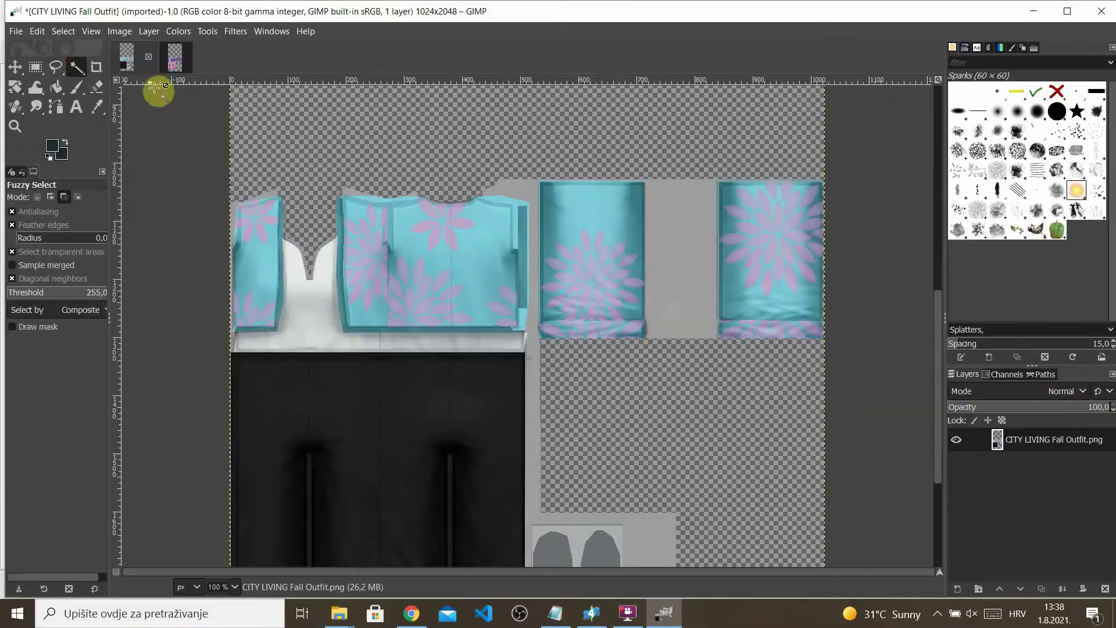
{"action": "left_click", "coordinate": [160, 56]}
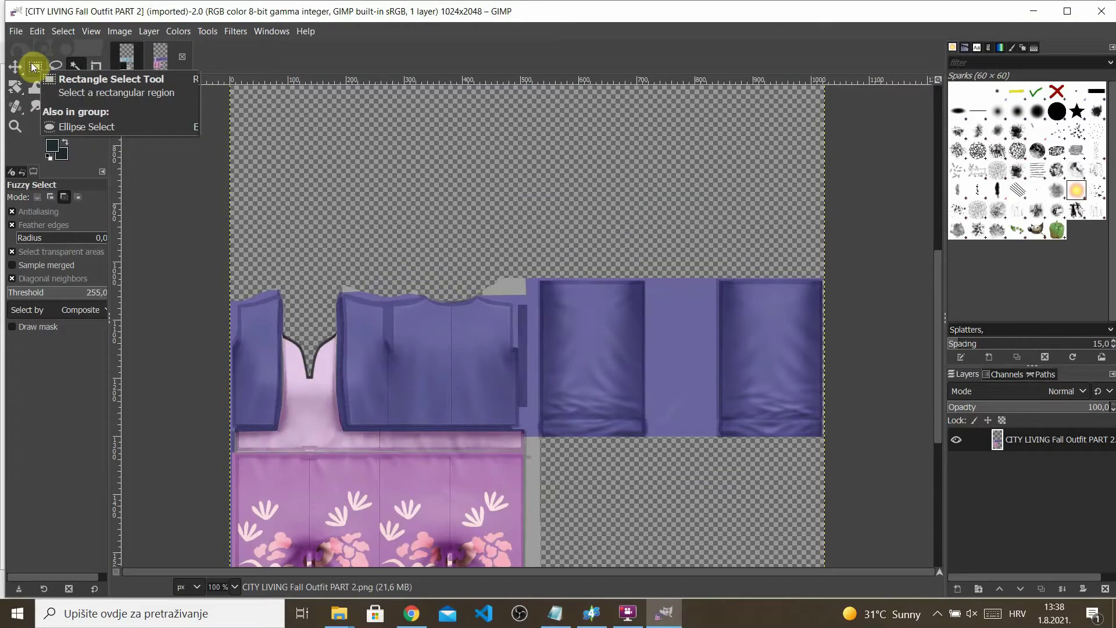
- Free-select and copy the purple jacket section of the PART 2 texture
{"action": "left_click", "coordinate": [56, 66]}
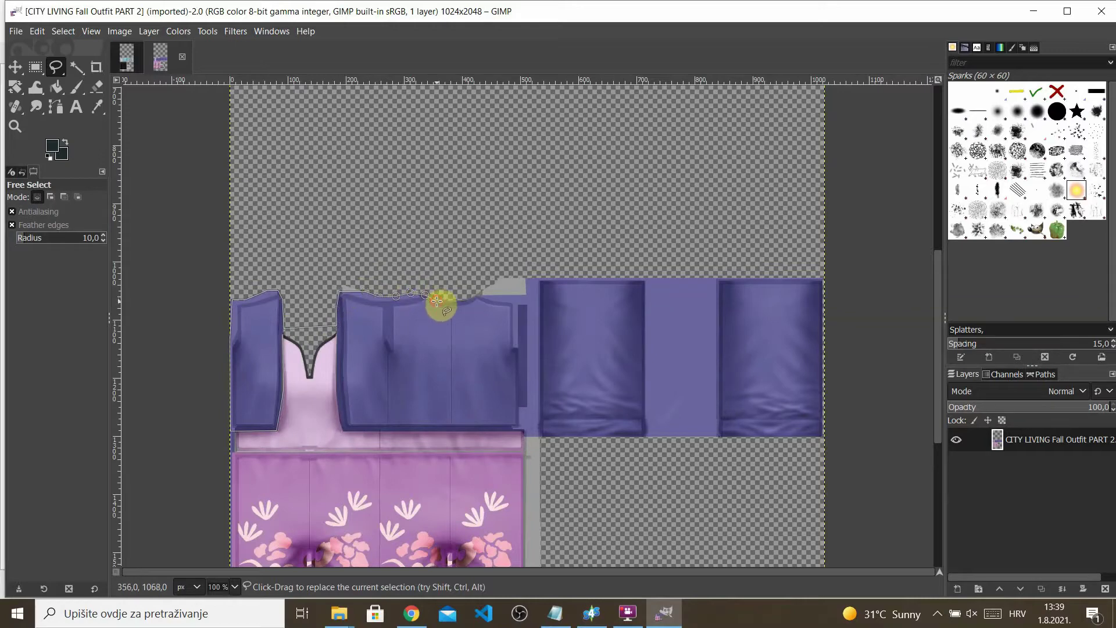
{"action": "left_click", "coordinate": [826, 277]}
{"action": "left_click", "coordinate": [824, 437]}
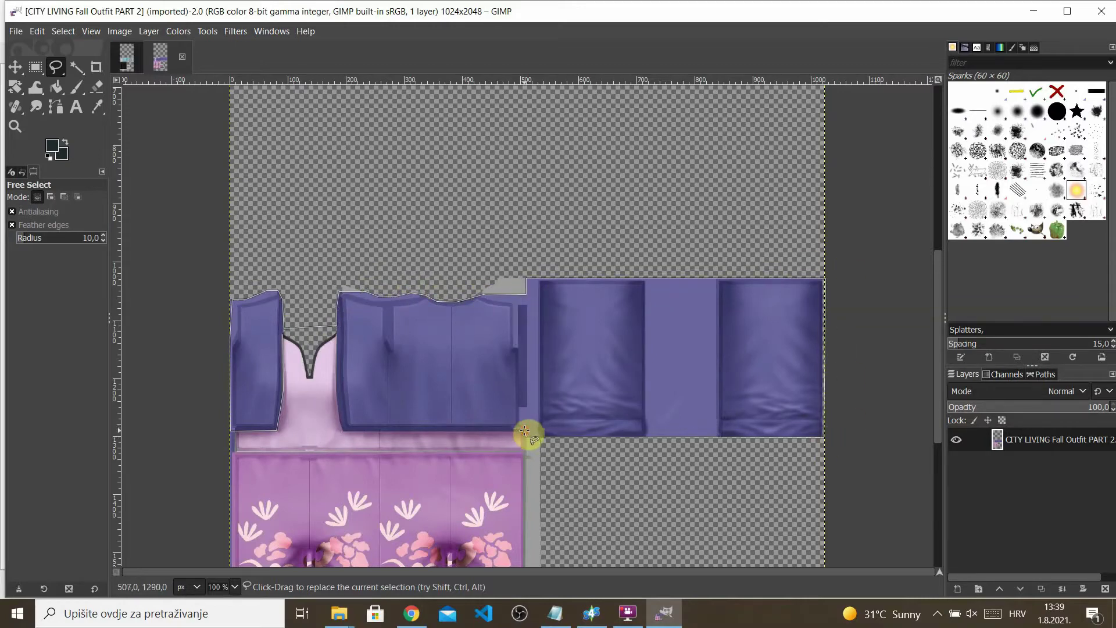
{"action": "left_click", "coordinate": [338, 332]}
{"action": "left_click", "coordinate": [286, 337]}
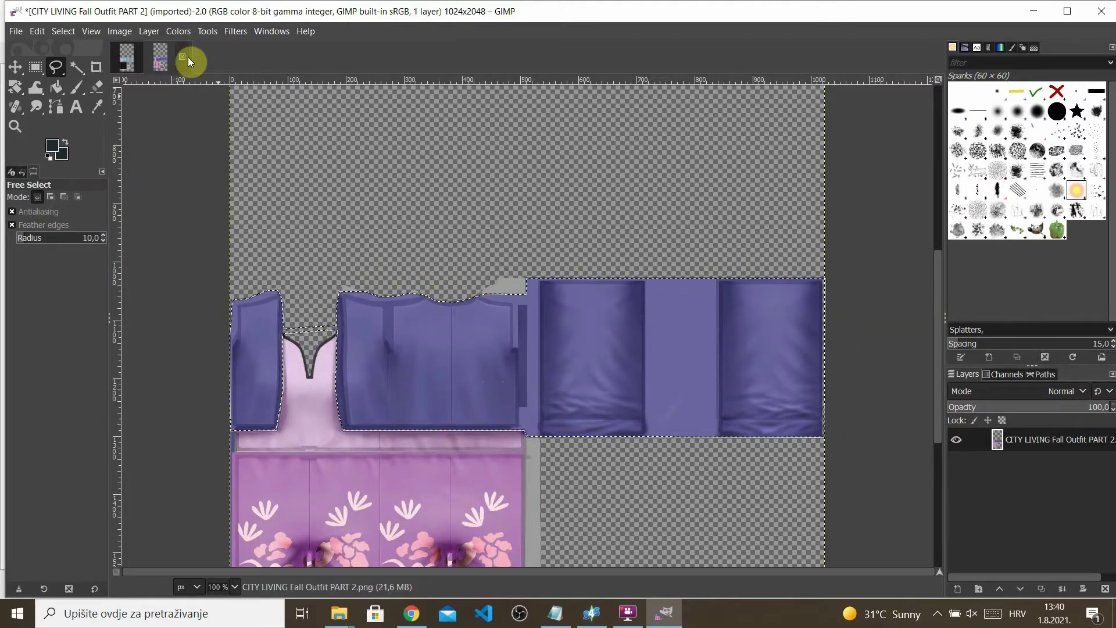
{"action": "key", "text": "ctrl+c"}
- Paste the jacket into the Fall Outfit image as a new layer and nudge it upward three times
{"action": "left_click", "coordinate": [136, 56]}
{"action": "key", "text": "ctrl+v"}
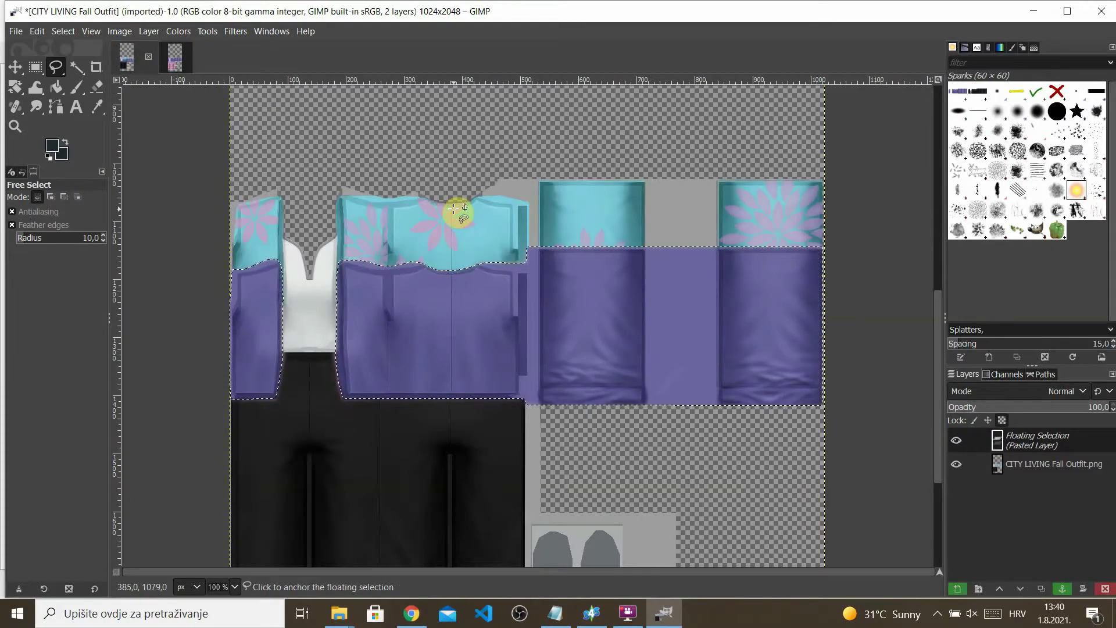
{"action": "right_click", "coordinate": [1026, 433]}
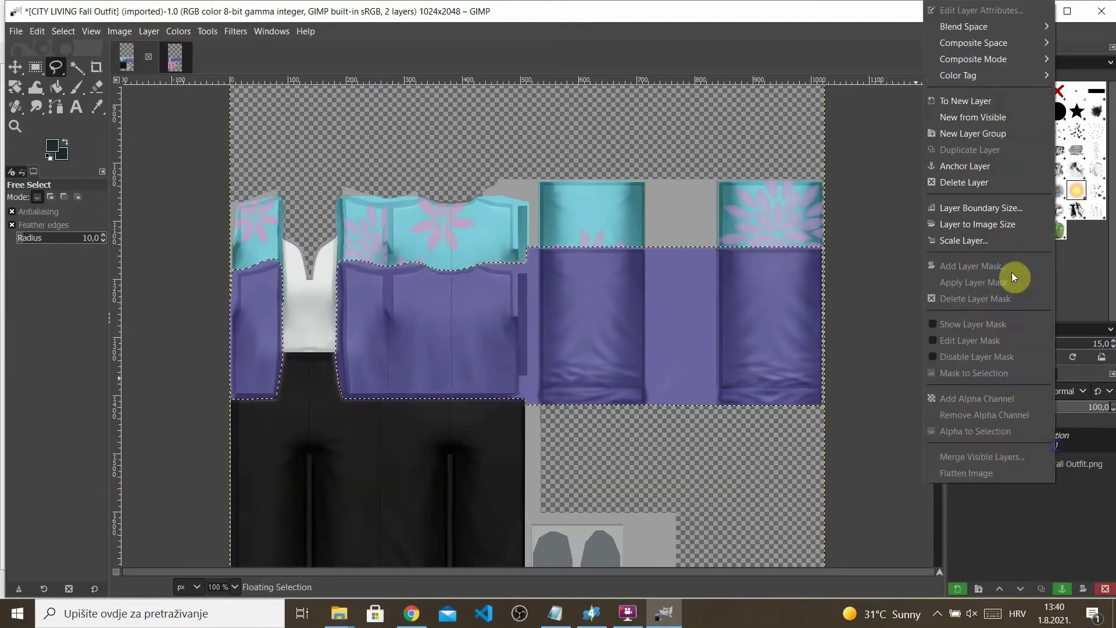
{"action": "left_click", "coordinate": [935, 100]}
{"action": "left_click", "coordinate": [15, 66]}
{"action": "key", "text": "Up"}
{"action": "key", "text": "Up"}
{"action": "key", "text": "Up"}
{"action": "key", "text": "Up"}
{"action": "key", "text": "Up"}
{"action": "key", "text": "Up"}
{"action": "key", "text": "Up"}
{"action": "key", "text": "Up"}
{"action": "key", "text": "Up"}
{"action": "key", "text": "Up"}
{"action": "key", "text": "Up"}
{"action": "key", "text": "Up"}
{"action": "key", "text": "Up"}
{"action": "key", "text": "Up"}
{"action": "key", "text": "Up"}
{"action": "key", "text": "Up"}
{"action": "key", "text": "Up"}
{"action": "key", "text": "Up"}
{"action": "key", "text": "Up"}
{"action": "key", "text": "Up"}
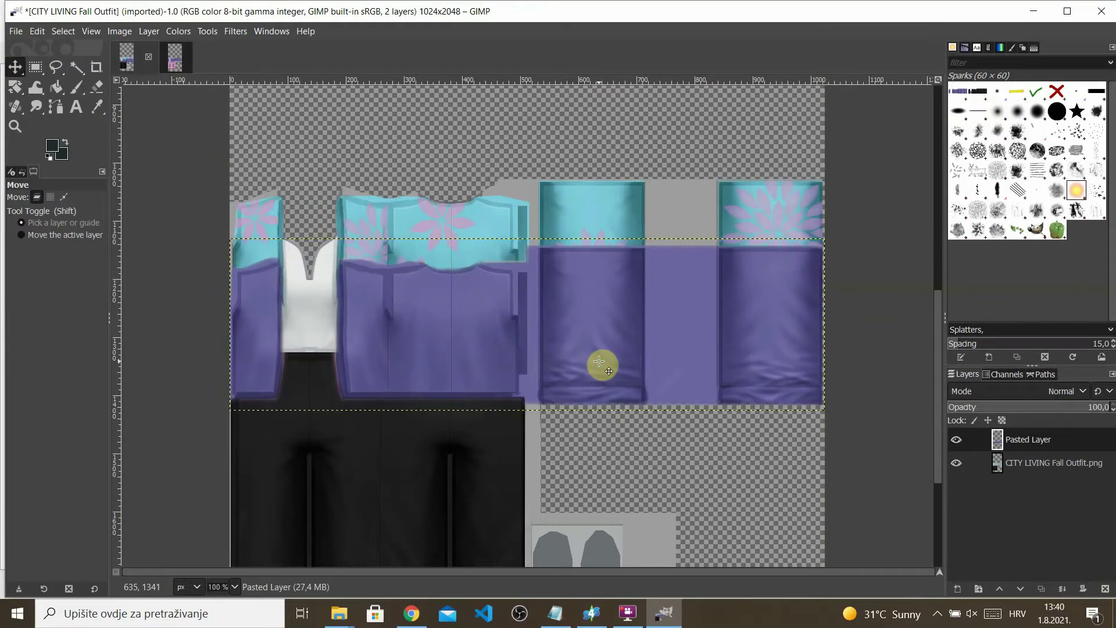
{"action": "key", "text": "Up"}
{"action": "key", "text": "Up"}
{"action": "key", "text": "Up"}
{"action": "key", "text": "Up"}
{"action": "key", "text": "Up"}
{"action": "key", "text": "Up"}
{"action": "key", "text": "Up"}
{"action": "key", "text": "Up"}
{"action": "key", "text": "Up"}
{"action": "key", "text": "Up"}
{"action": "key", "text": "Up"}
{"action": "key", "text": "Up"}
{"action": "key", "text": "Up"}
{"action": "key", "text": "Up"}
{"action": "key", "text": "Up"}
{"action": "key", "text": "Up"}
{"action": "key", "text": "Up"}
{"action": "key", "text": "Up"}
{"action": "key", "text": "Up"}
{"action": "key", "text": "Up"}
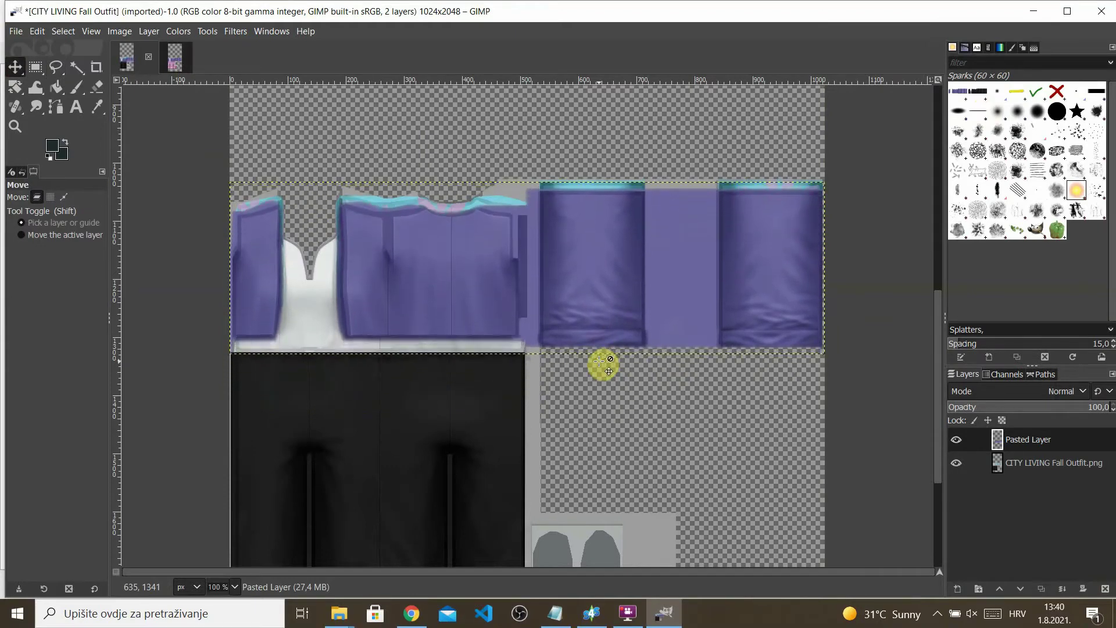
{"action": "key", "text": "Up"}
{"action": "key", "text": "Up"}
{"action": "key", "text": "Up"}
{"action": "key", "text": "Up"}
{"action": "key", "text": "Up"}
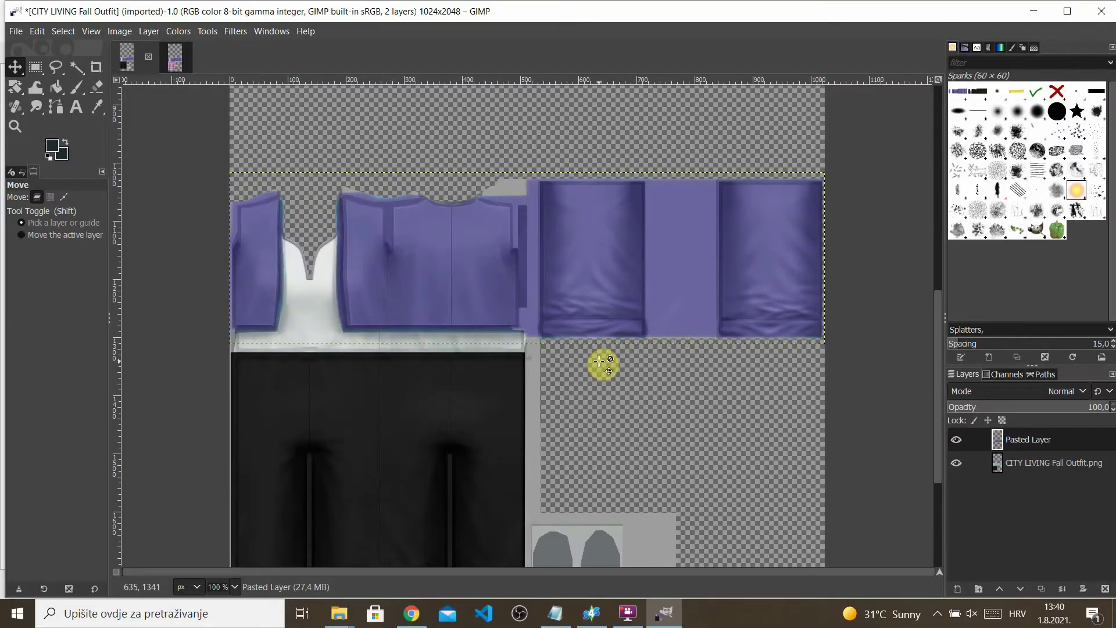
- Colorize the pasted jacket to Saturation 0 and Lightness -0.581
{"action": "left_click", "coordinate": [149, 31]}
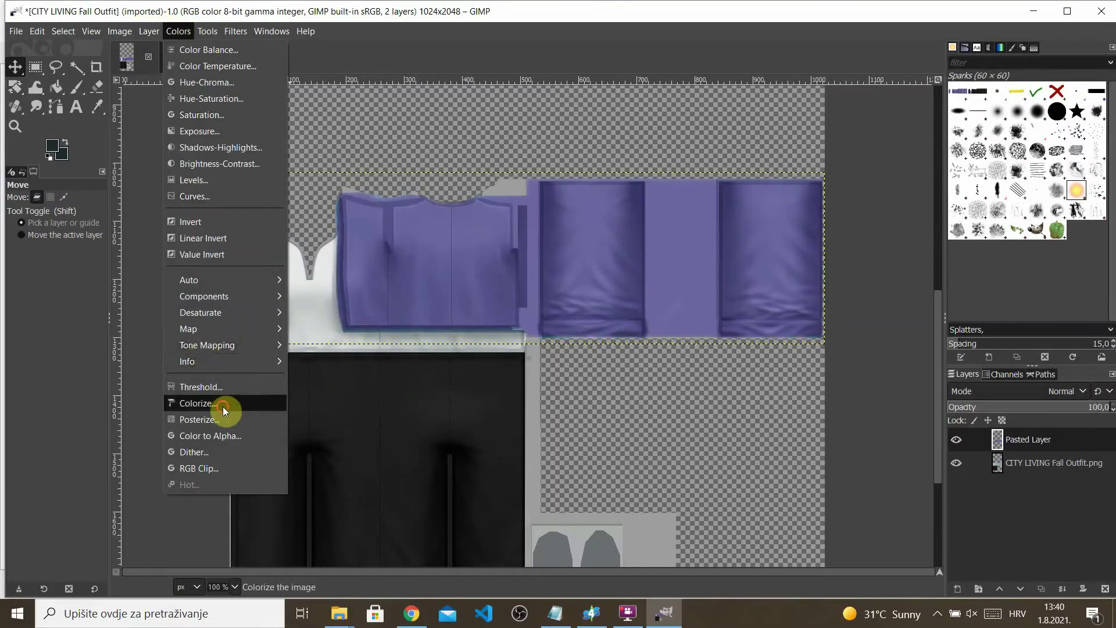
{"action": "left_click", "coordinate": [221, 403]}
{"action": "left_click", "coordinate": [765, 268]}
{"action": "left_click_drag", "start_coordinate": [871, 271], "coordinate": [751, 285]}
{"action": "left_click", "coordinate": [840, 398]}
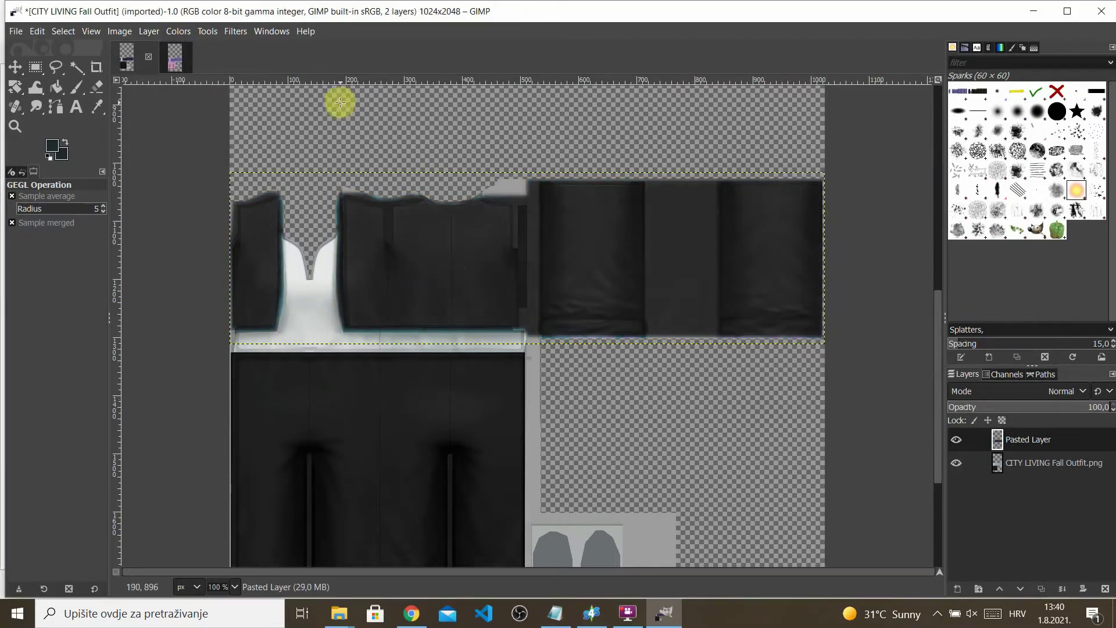
- Adjust the base layer's Saturation, then reselect the pasted jacket layer
{"action": "left_click", "coordinate": [178, 31]}
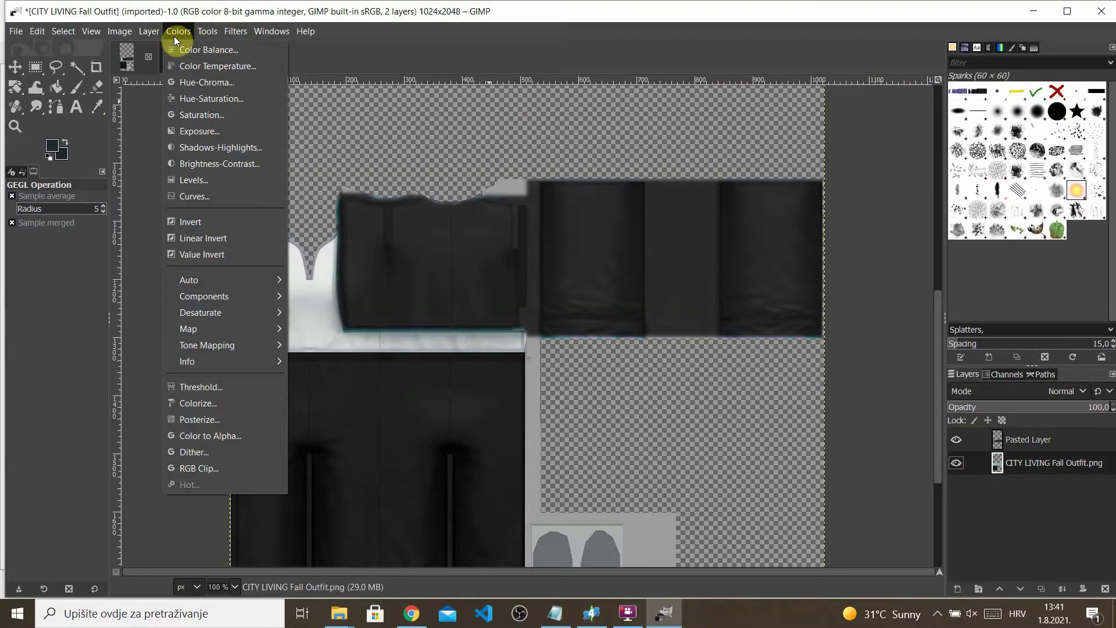
{"action": "left_click", "coordinate": [245, 115]}
{"action": "left_click", "coordinate": [840, 365]}
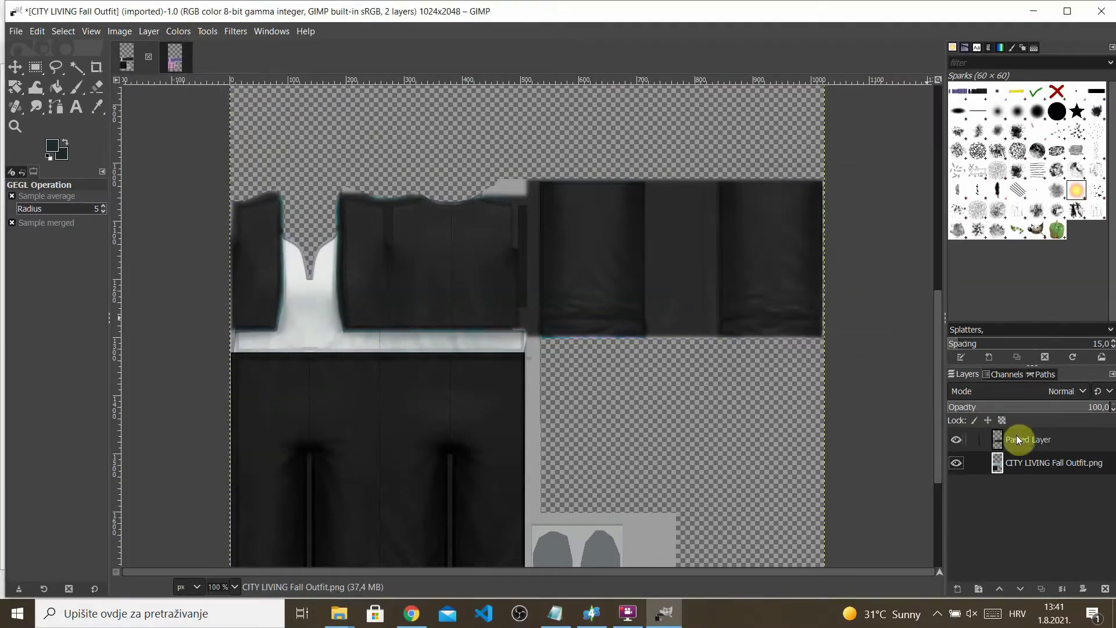
{"action": "left_click", "coordinate": [1016, 440]}
{"action": "scroll", "coordinate": [608, 289], "scroll_direction": "down", "scroll_amount": 2, "text": "ctrl"}
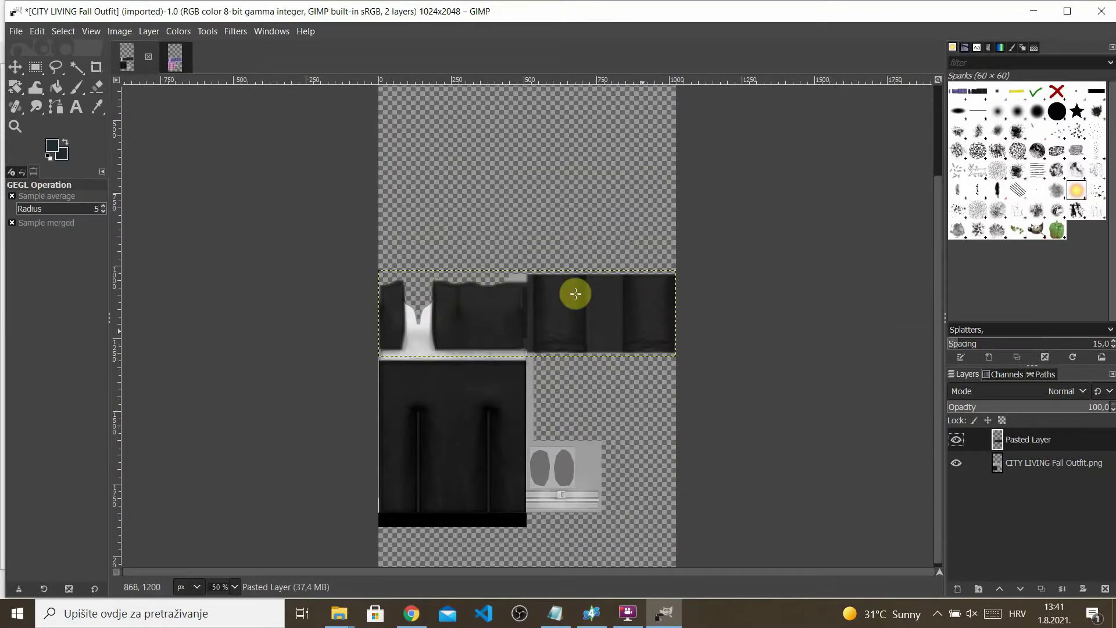
- Export the texture as CITY LIVING Fall Outfit BLACK WHITE.png
{"action": "left_click", "coordinate": [16, 30]}
{"action": "left_click", "coordinate": [75, 263]}
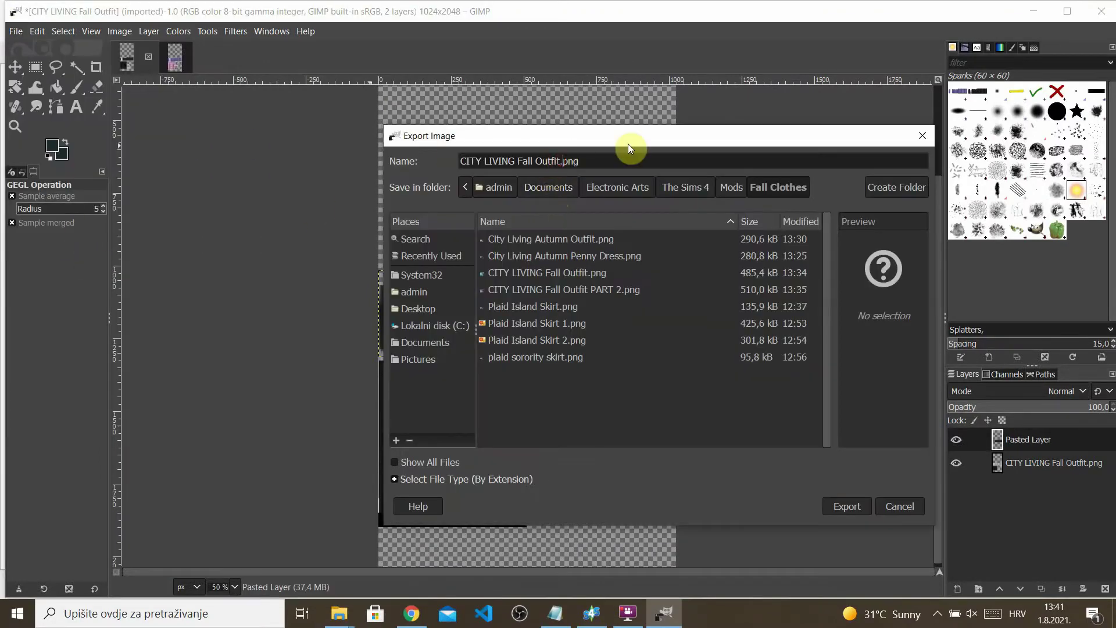
{"action": "type", "text": "BLACK WHITE"}
{"action": "key", "text": "Return"}
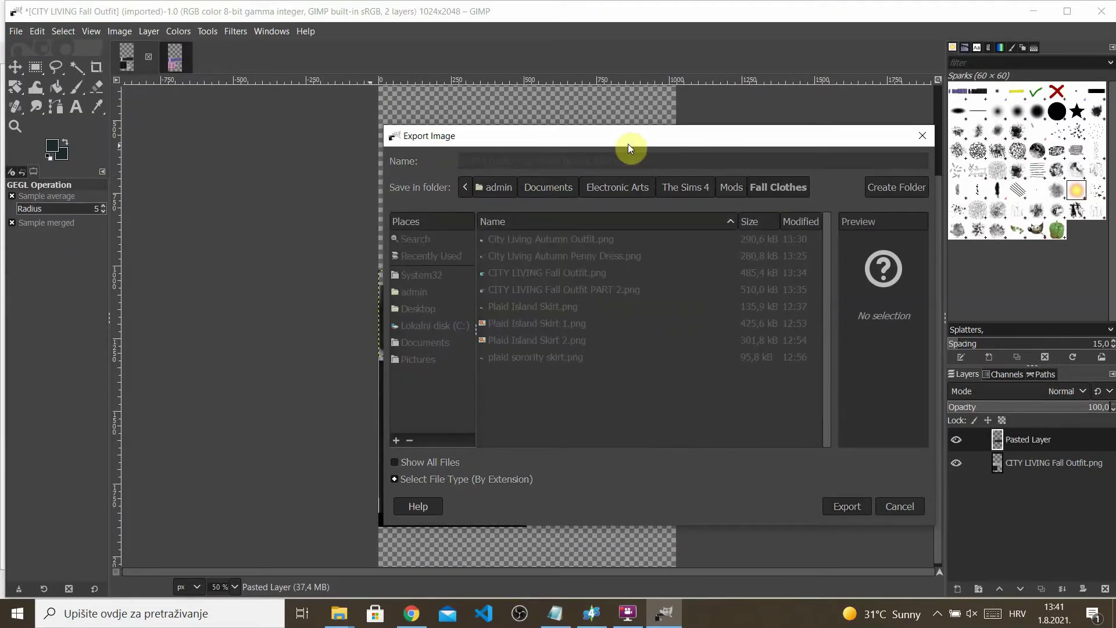
{"action": "left_click", "coordinate": [596, 476]}
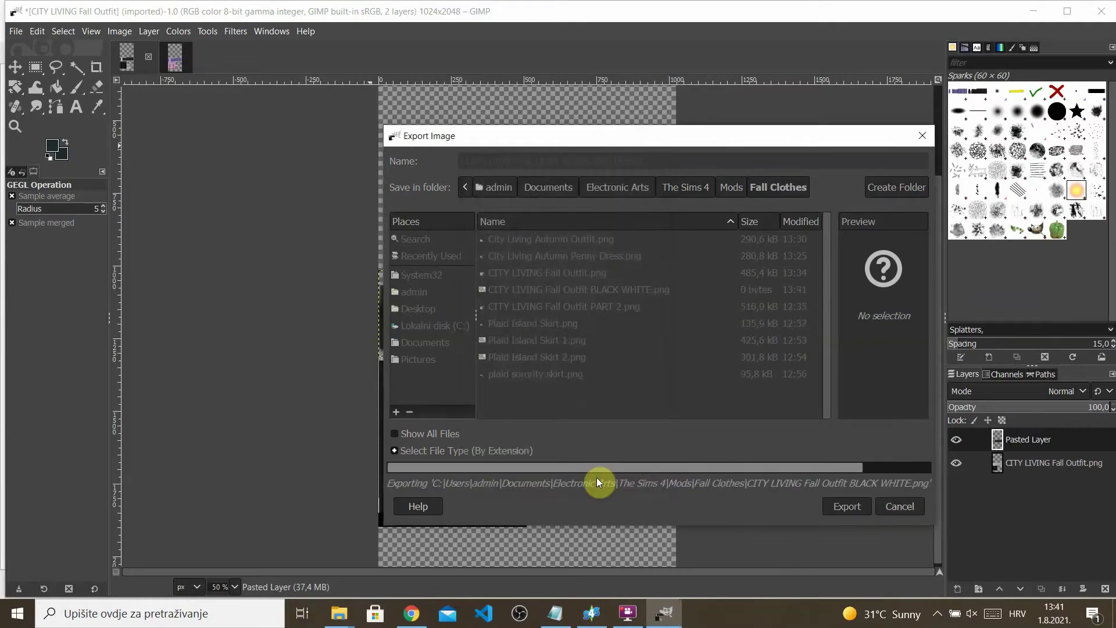
{"action": "left_click", "coordinate": [591, 612]}
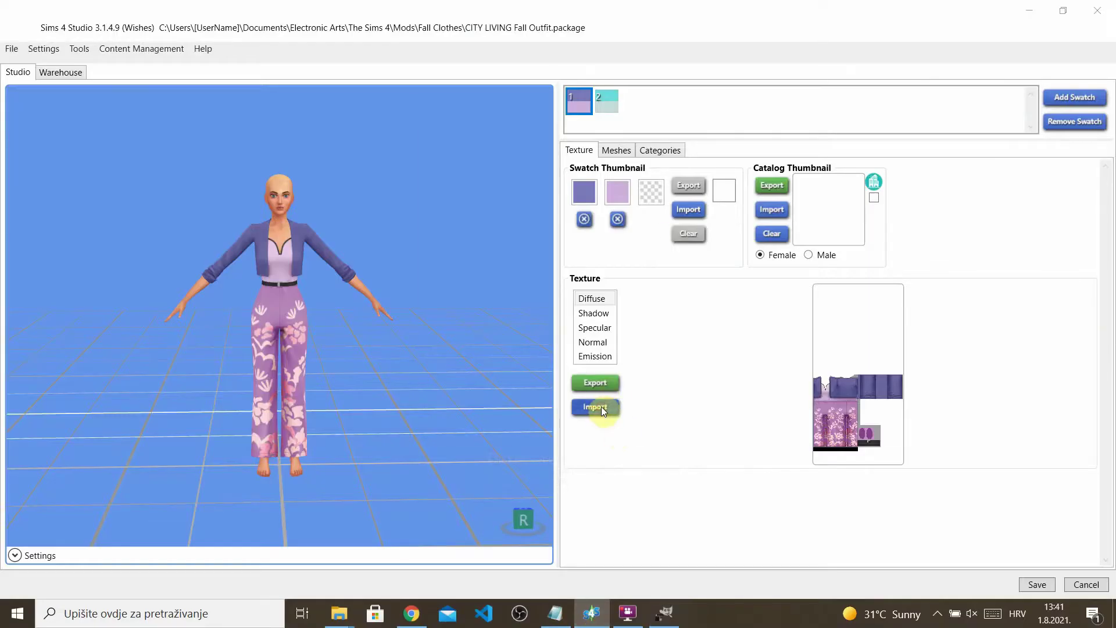
- Import CITY LIVING Fall Outfit BLACK WHITE.png as the diffuse texture and orbit the sim to check it
{"action": "left_click", "coordinate": [602, 411]}
{"action": "left_click", "coordinate": [792, 413]}
{"action": "left_click_drag", "start_coordinate": [408, 391], "coordinate": [453, 373]}
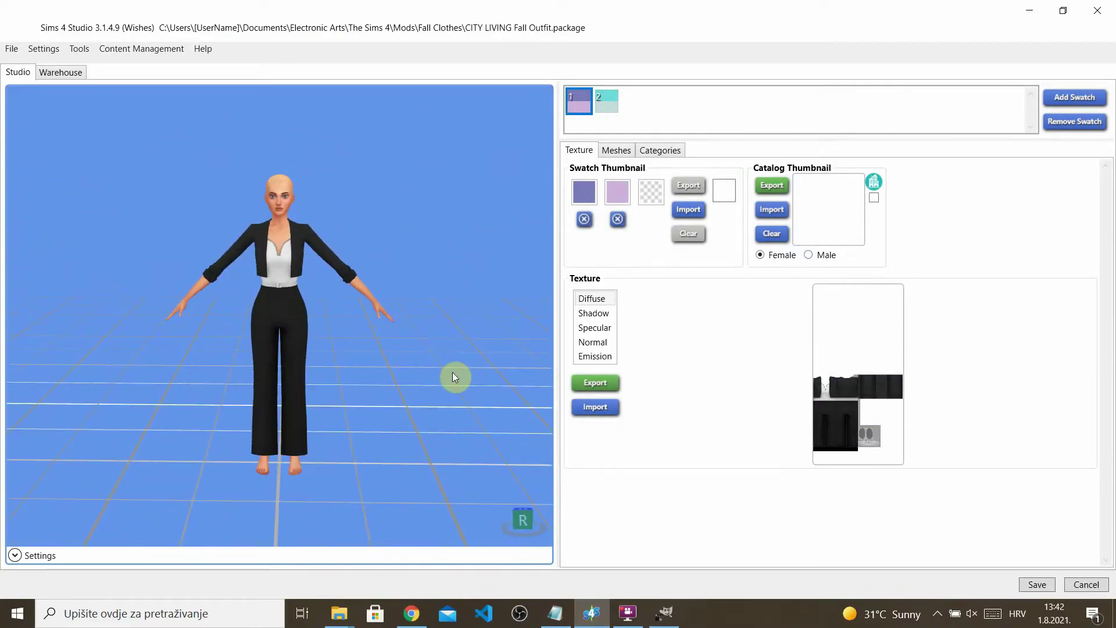
{"action": "left_click_drag", "start_coordinate": [453, 376], "coordinate": [395, 395]}
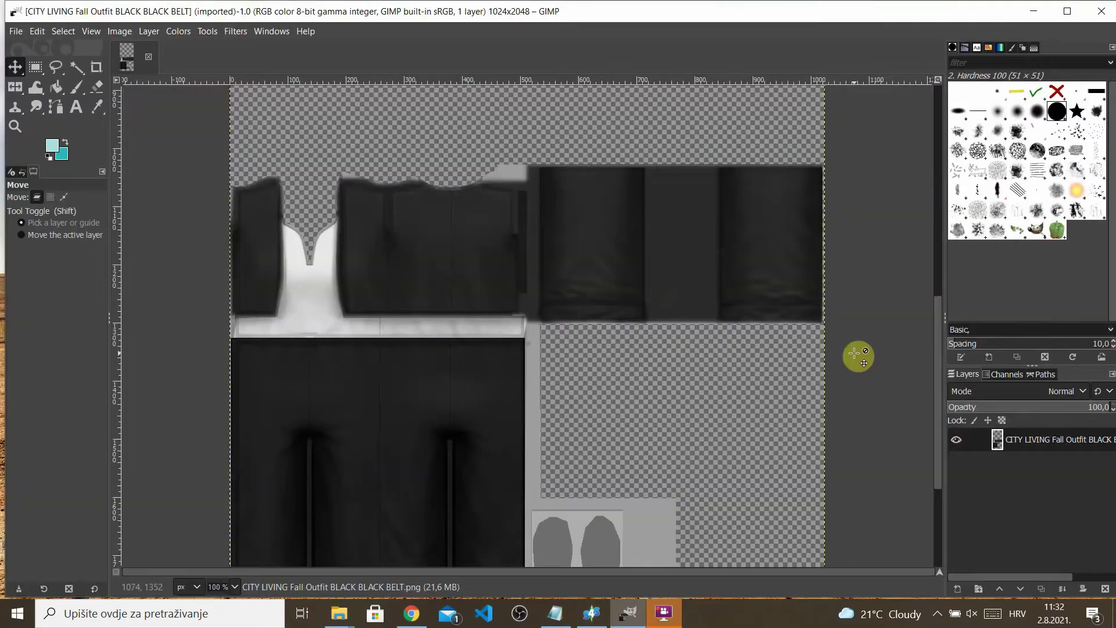
- Free-select the white top, copy and paste it onto its own layer
{"action": "scroll", "coordinate": [907, 302], "scroll_direction": "down", "scroll_amount": 2}
{"action": "scroll", "coordinate": [198, 116], "scroll_direction": "down", "scroll_amount": 1, "text": "ctrl"}
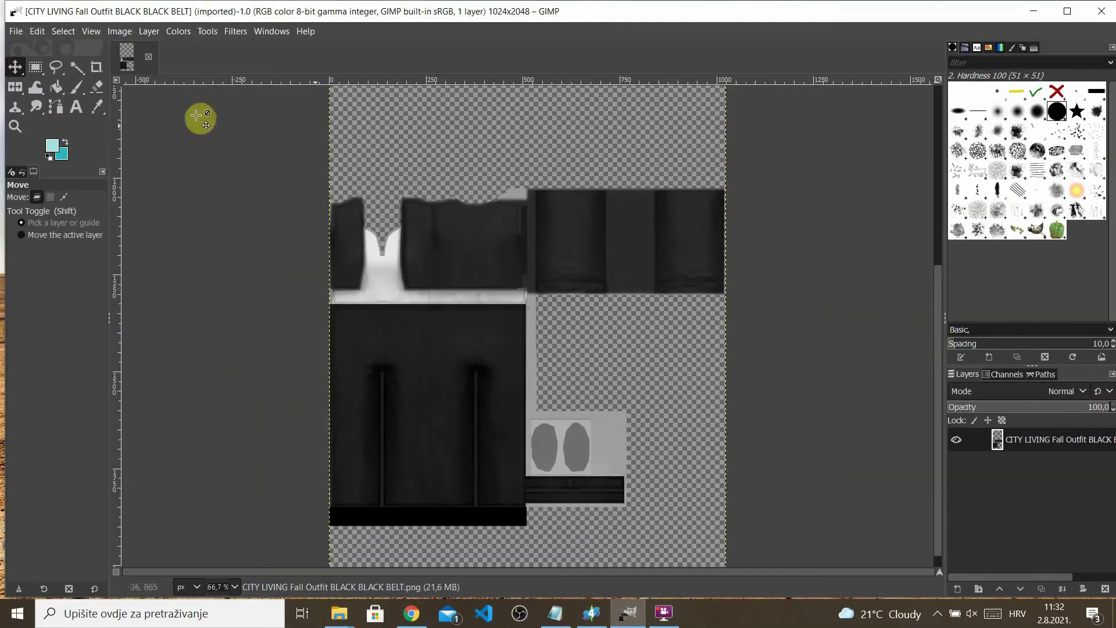
{"action": "left_click", "coordinate": [56, 67]}
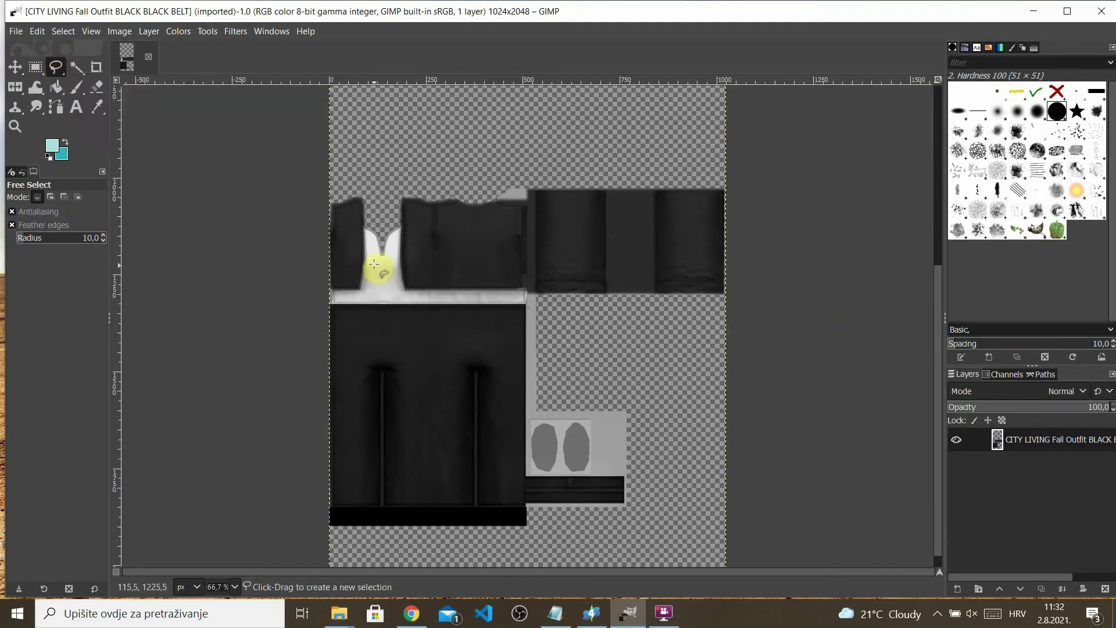
{"action": "scroll", "coordinate": [254, 309], "scroll_direction": "up", "scroll_amount": 3, "text": "ctrl"}
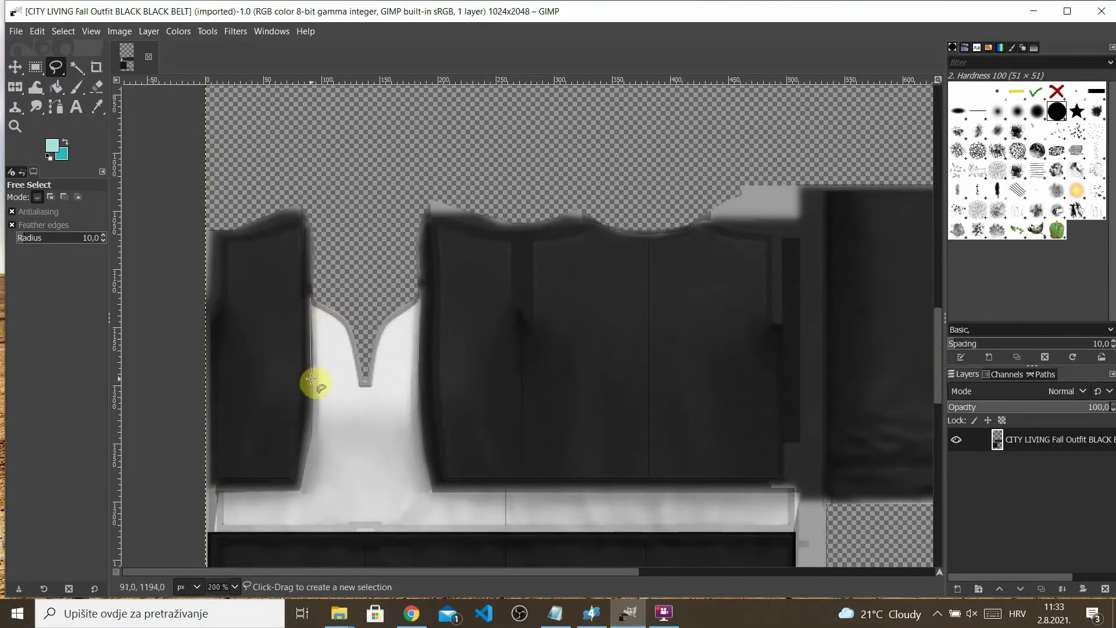
{"action": "left_click", "coordinate": [202, 532]}
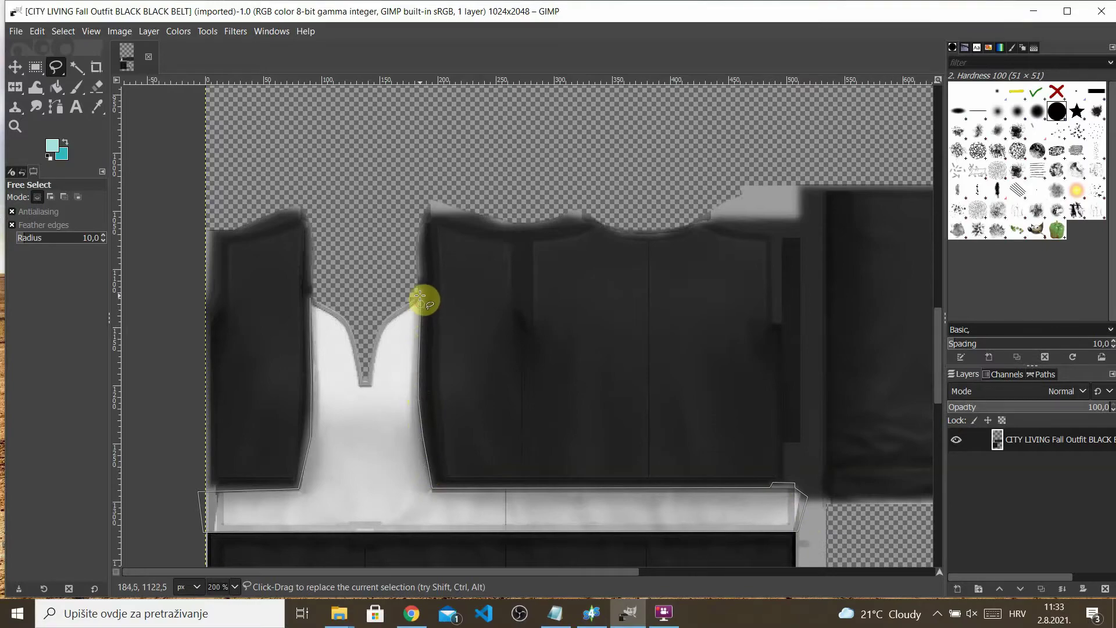
{"action": "left_click", "coordinate": [310, 297]}
{"action": "key", "text": "Return"}
{"action": "key", "text": "ctrl+c"}
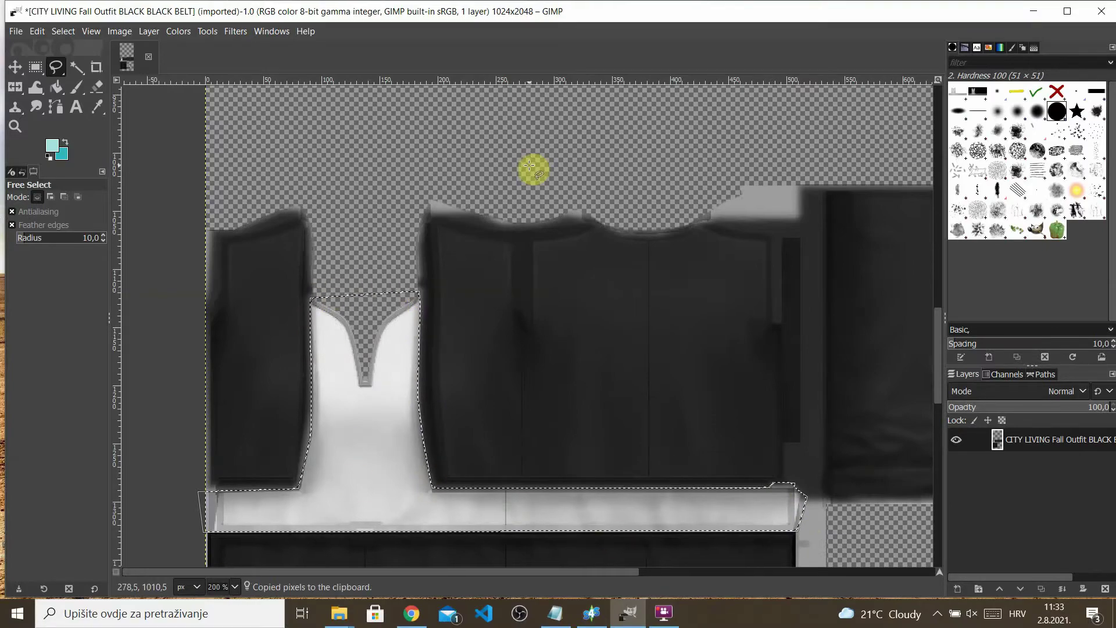
{"action": "key", "text": "ctrl+v"}
{"action": "right_click", "coordinate": [1041, 441]}
{"action": "left_click", "coordinate": [929, 100]}
- Make the base texture layer active and rectangle-select the belt strip
{"action": "scroll", "coordinate": [595, 226], "scroll_direction": "down", "scroll_amount": 3, "text": "ctrl"}
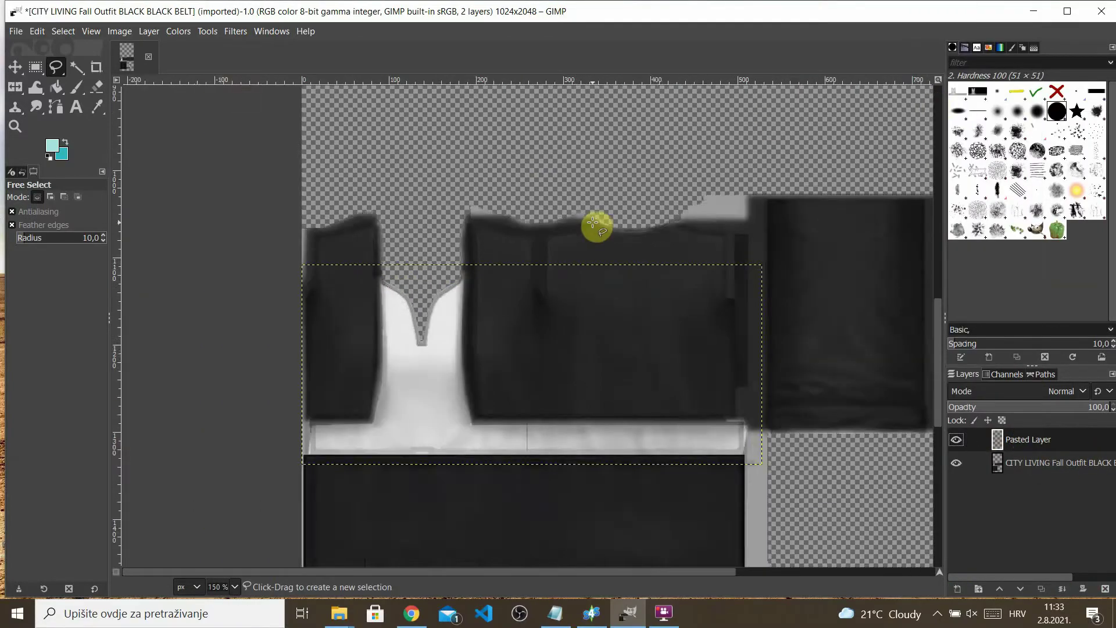
{"action": "key", "text": "Page_Down"}
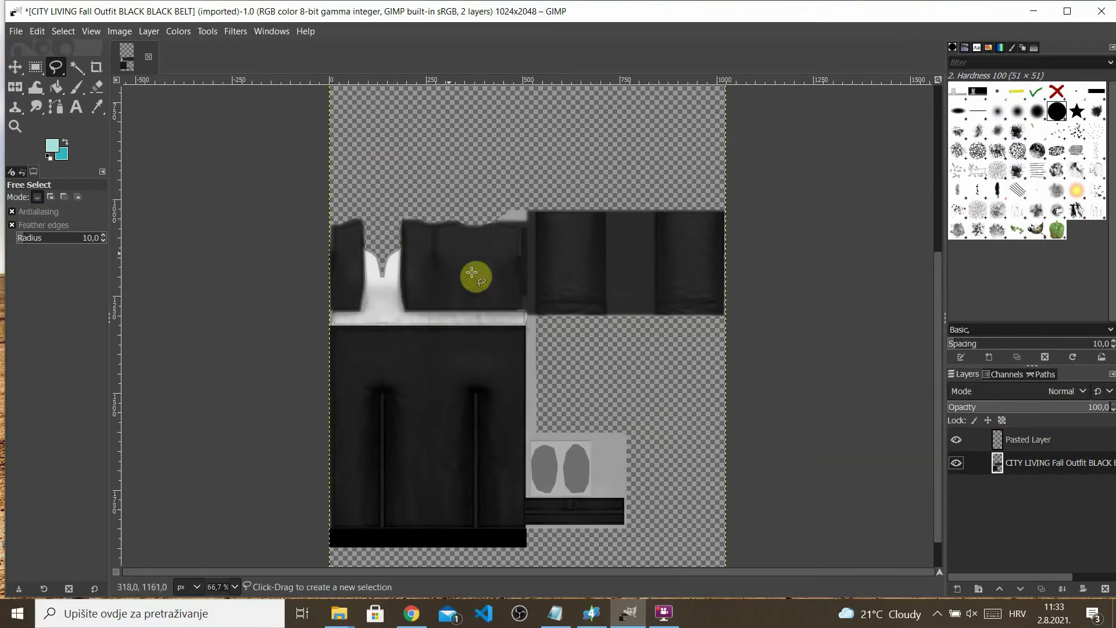
{"action": "scroll", "coordinate": [456, 249], "scroll_direction": "up", "scroll_amount": 3, "text": "ctrl"}
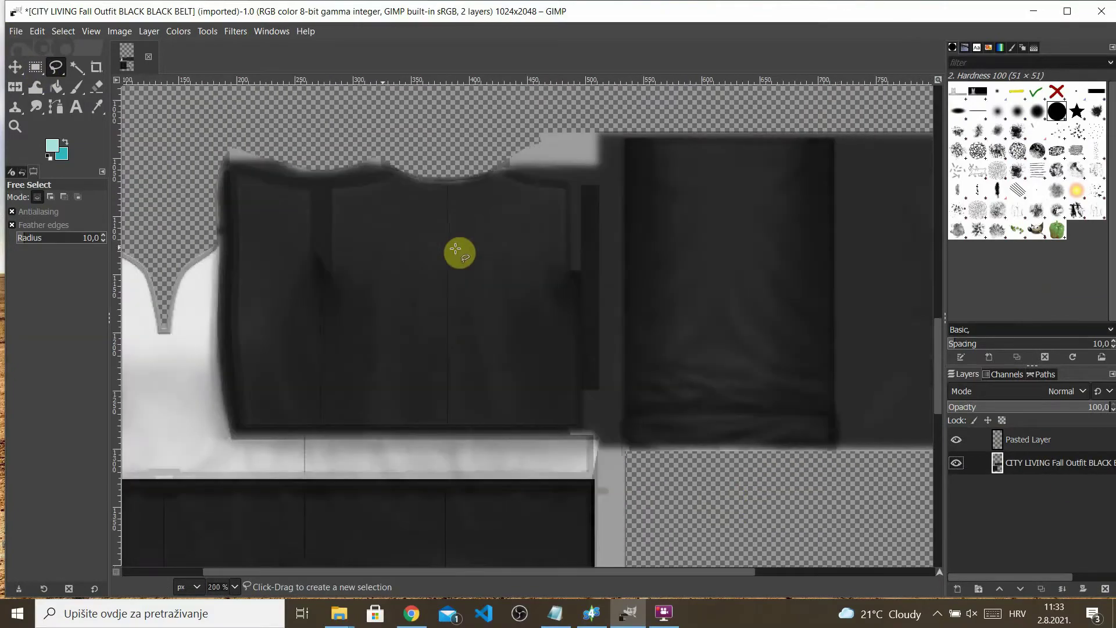
{"action": "left_click_drag", "start_coordinate": [937, 349], "coordinate": [938, 477]}
{"action": "left_click_drag", "start_coordinate": [735, 571], "coordinate": [829, 572]}
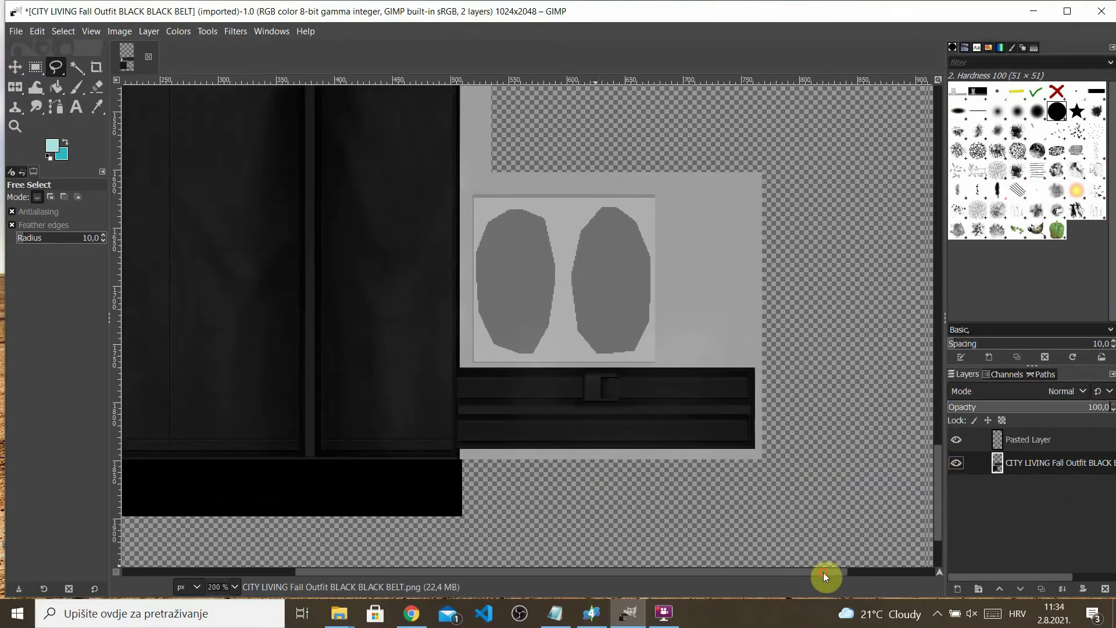
{"action": "key", "text": "r"}
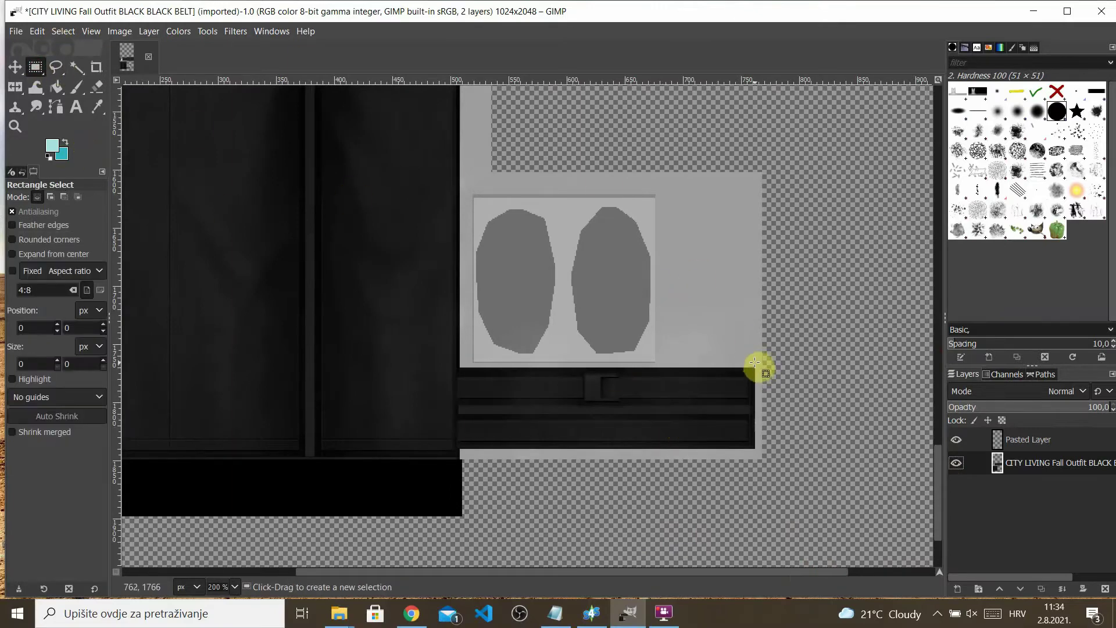
{"action": "left_click_drag", "start_coordinate": [756, 369], "coordinate": [453, 451]}
{"action": "left_click", "coordinate": [549, 379]}
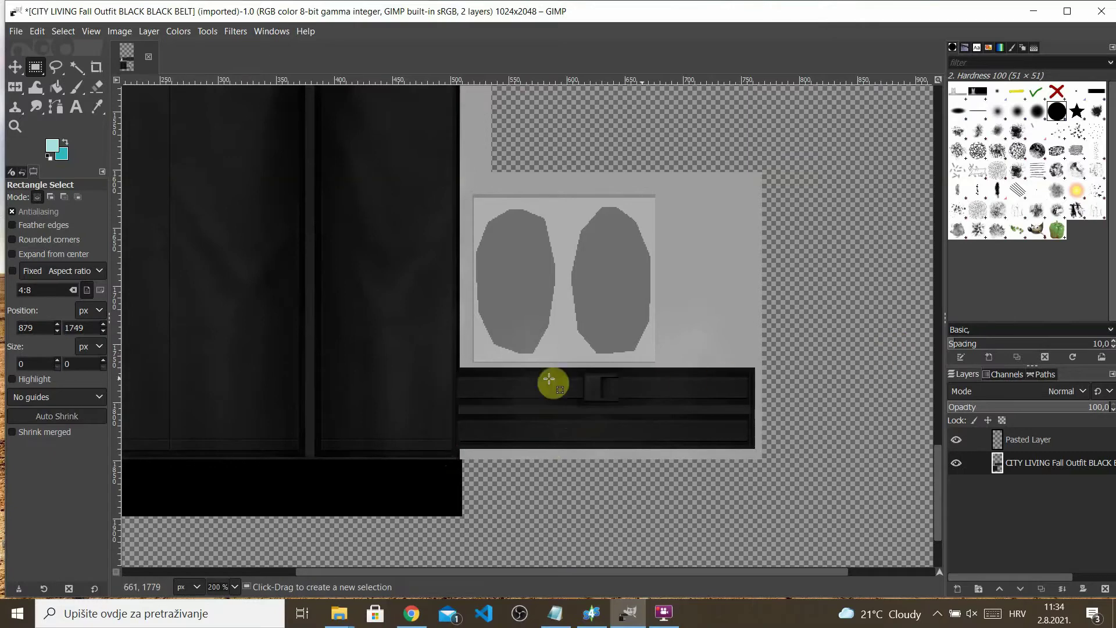
{"action": "left_click_drag", "start_coordinate": [459, 367], "coordinate": [755, 448]}
{"action": "left_click", "coordinate": [846, 412]}
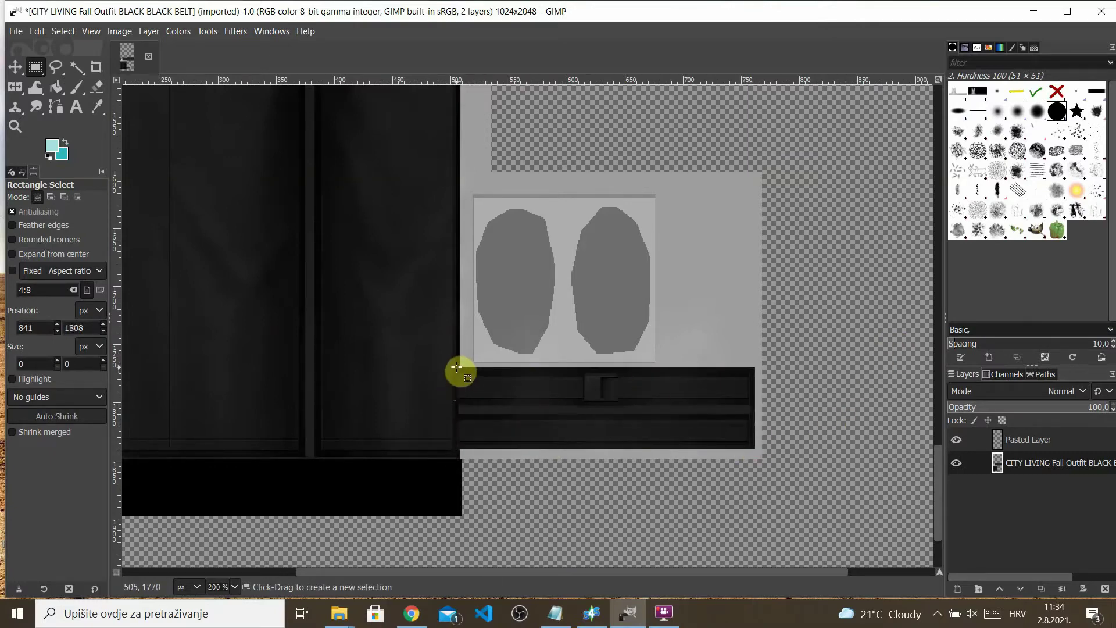
{"action": "left_click_drag", "start_coordinate": [457, 366], "coordinate": [756, 448]}
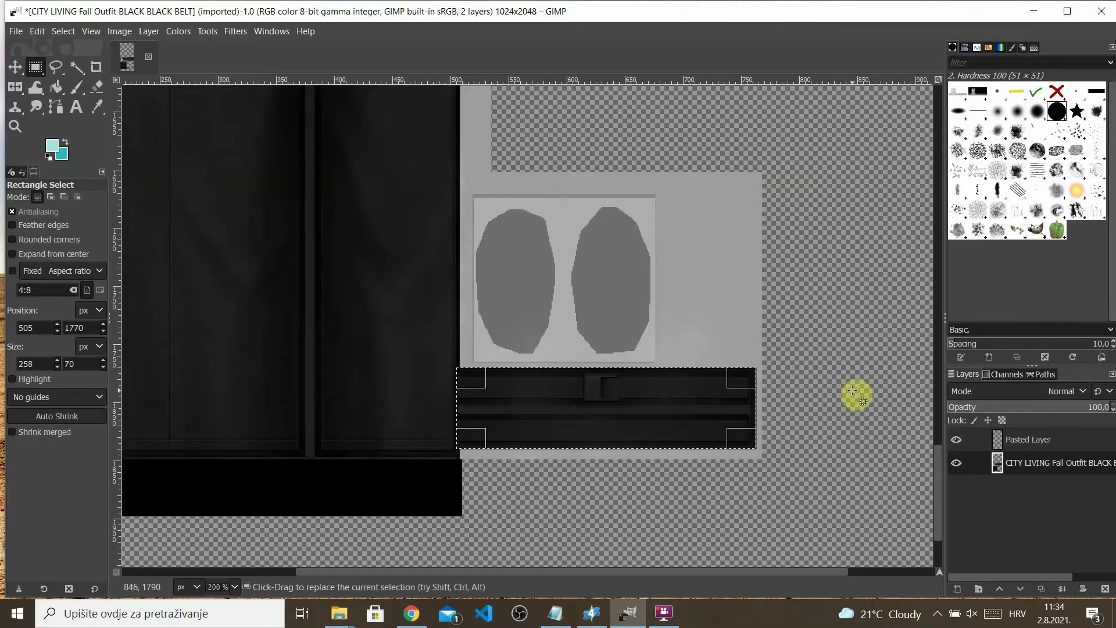
- Paste the belt as a new layer, raise it and merge it down into Pasted Layer
{"action": "key", "text": "ctrl+v"}
{"action": "right_click", "coordinate": [1041, 464]}
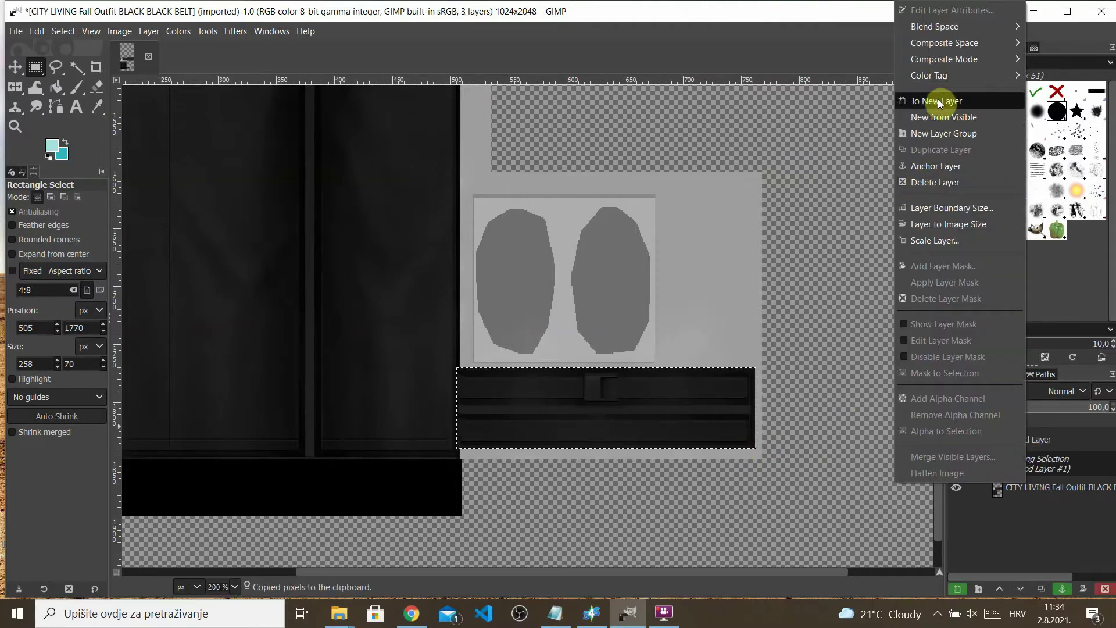
{"action": "left_click", "coordinate": [936, 99]}
{"action": "left_click", "coordinate": [999, 588]}
{"action": "left_click", "coordinate": [1028, 462]}
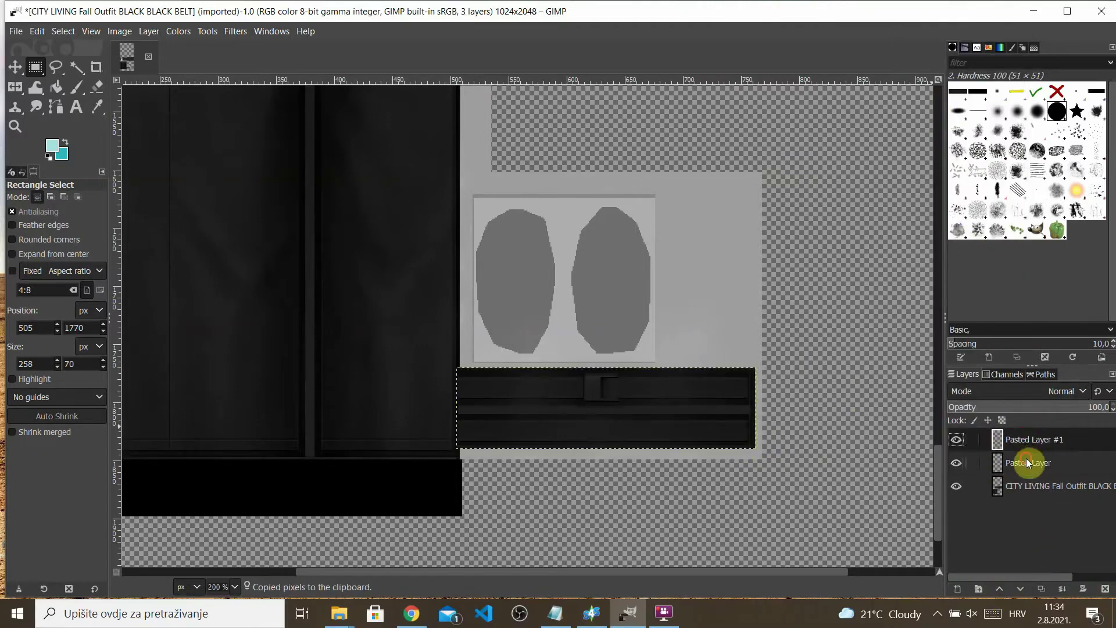
{"action": "left_click", "coordinate": [1062, 588]}
{"action": "scroll", "coordinate": [767, 308], "scroll_direction": "down", "scroll_amount": 3, "text": "ctrl"}
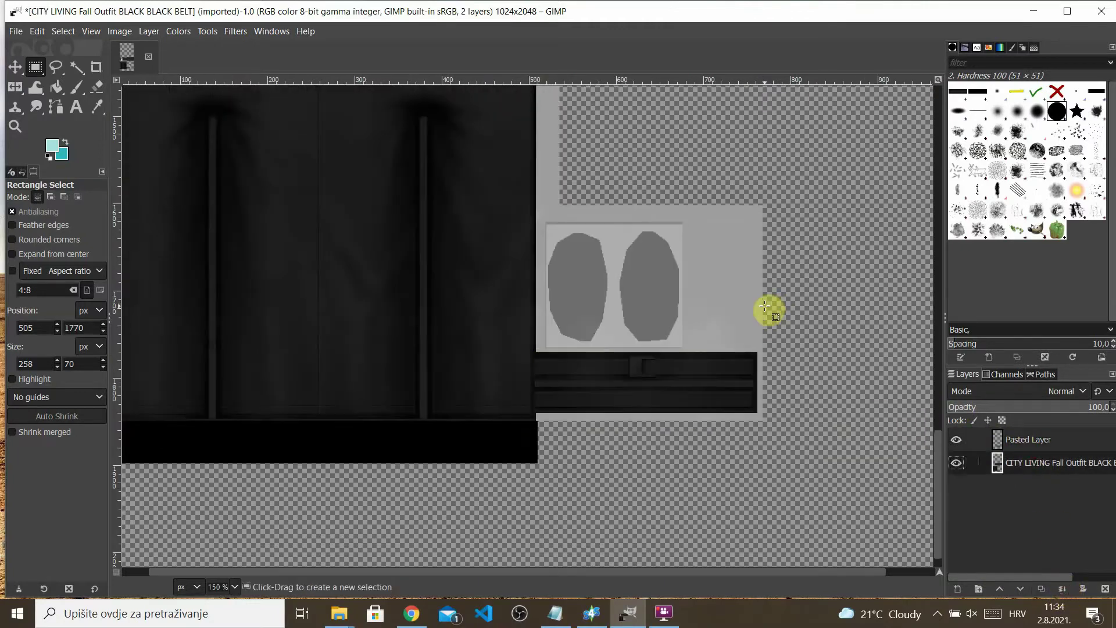
{"action": "left_click_drag", "start_coordinate": [937, 385], "coordinate": [936, 341]}
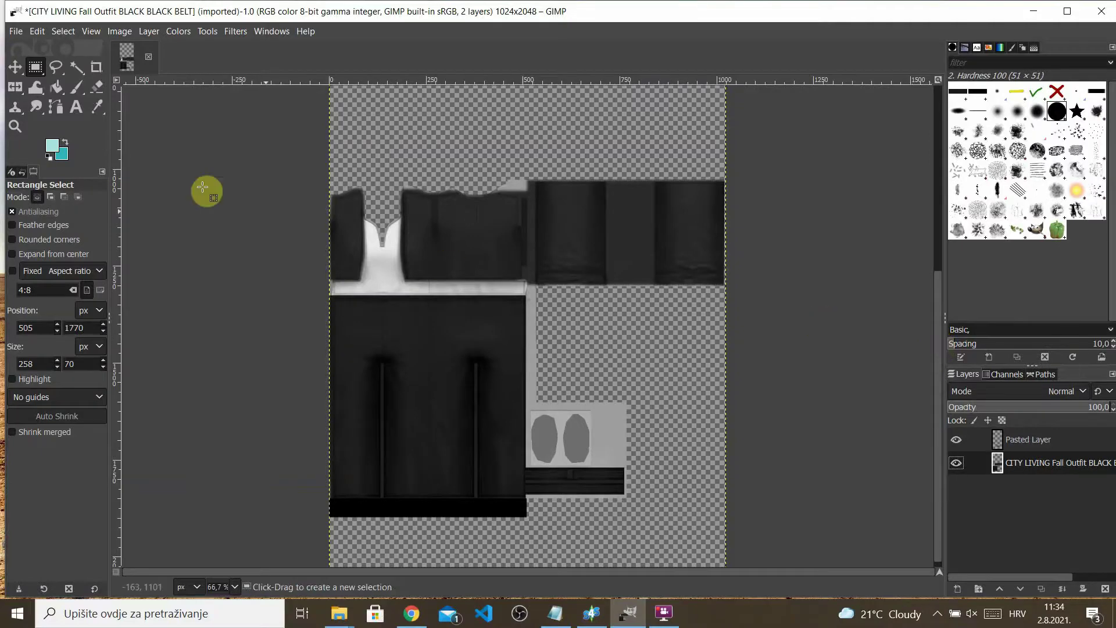
- Apply the Canvas filter to the outfit texture with depth 2 and opacity about 48.8
{"action": "left_click", "coordinate": [234, 32]}
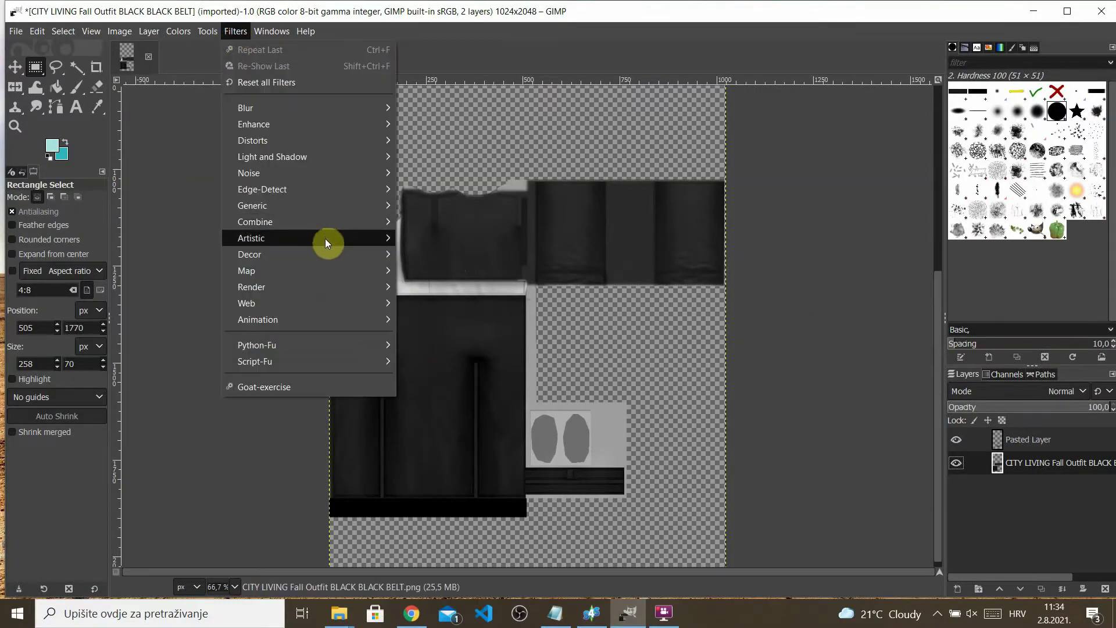
{"action": "mouse_move", "coordinate": [326, 237]}
{"action": "left_click", "coordinate": [476, 238]}
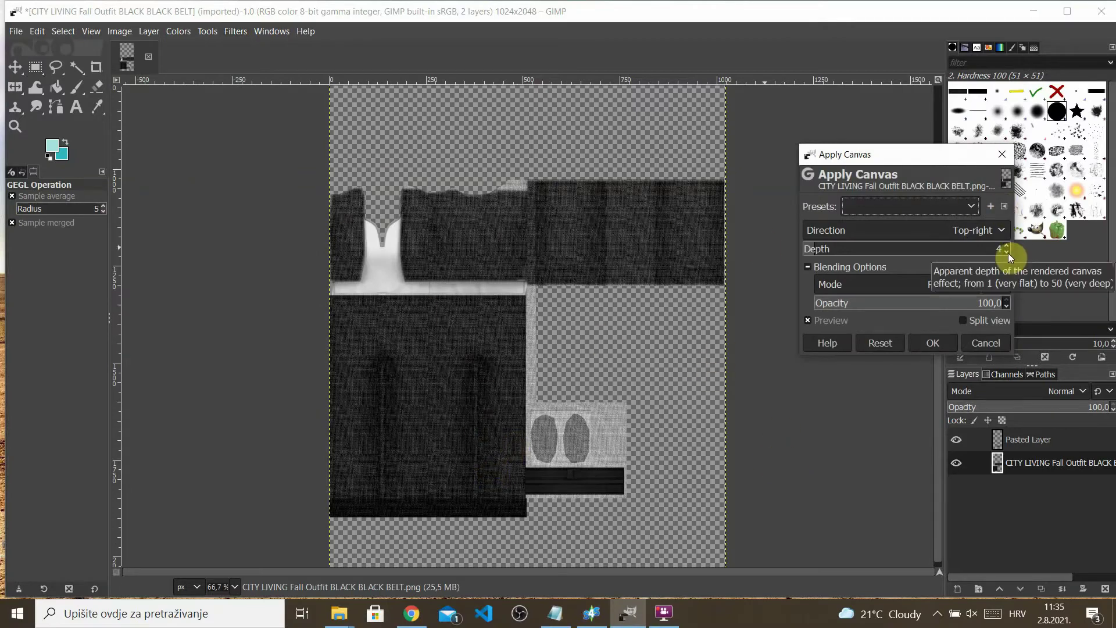
{"action": "scroll", "coordinate": [1008, 253], "scroll_direction": "down", "scroll_amount": 3}
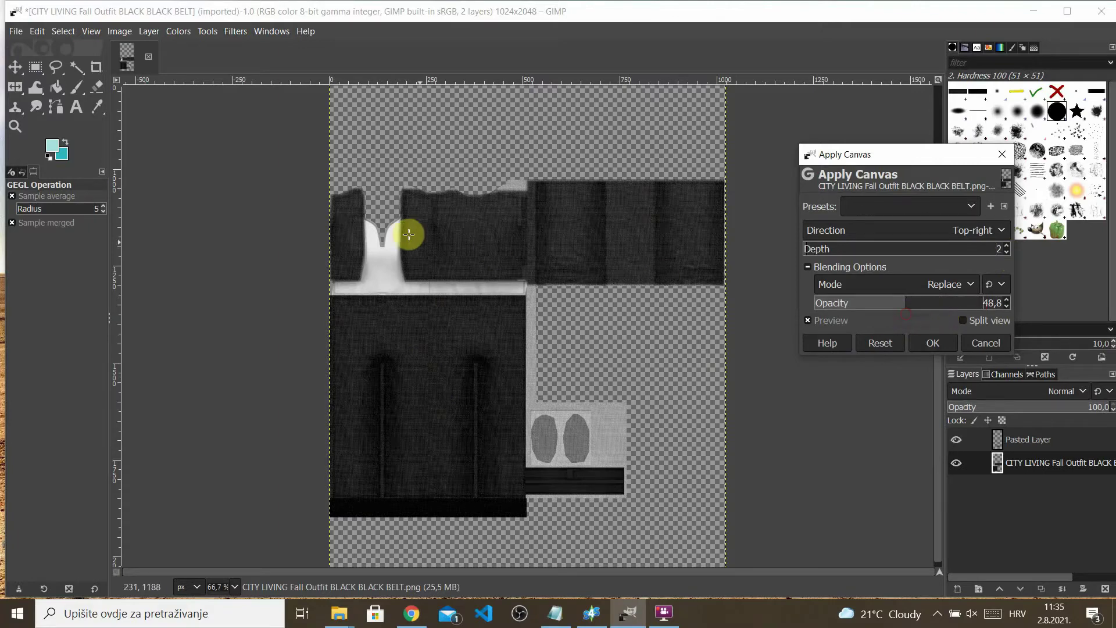
{"action": "left_click", "coordinate": [961, 334]}
{"action": "scroll", "coordinate": [740, 306], "scroll_direction": "up", "scroll_amount": 1, "text": "ctrl"}
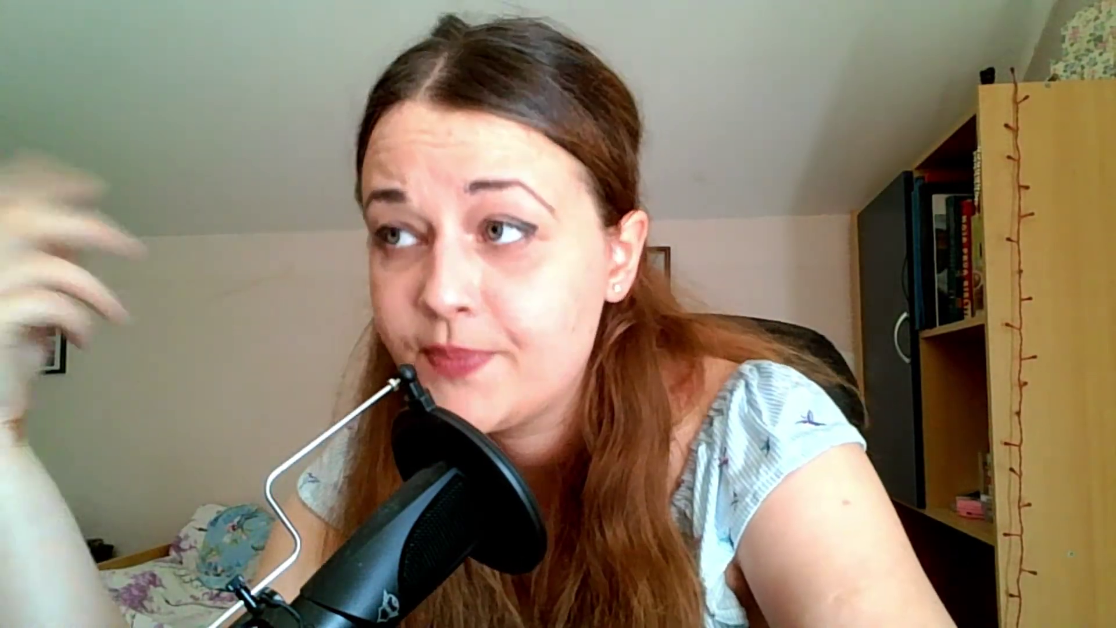
- Add Hurl noise at about 13% randomization, then reduce the layer's saturation
{"action": "left_click", "coordinate": [241, 32]}
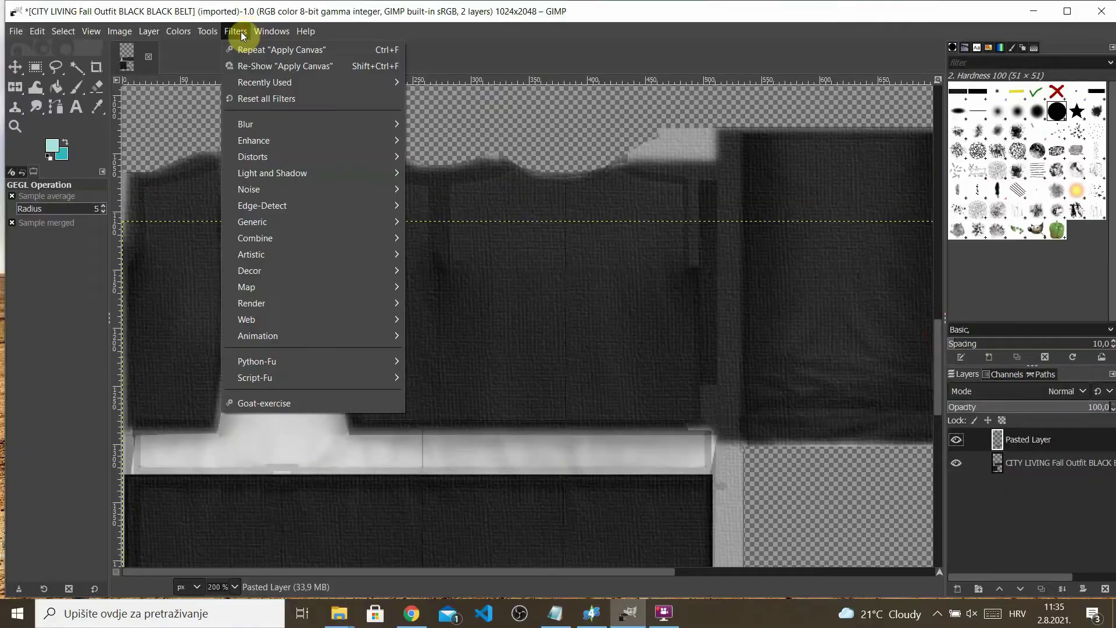
{"action": "mouse_move", "coordinate": [400, 193]}
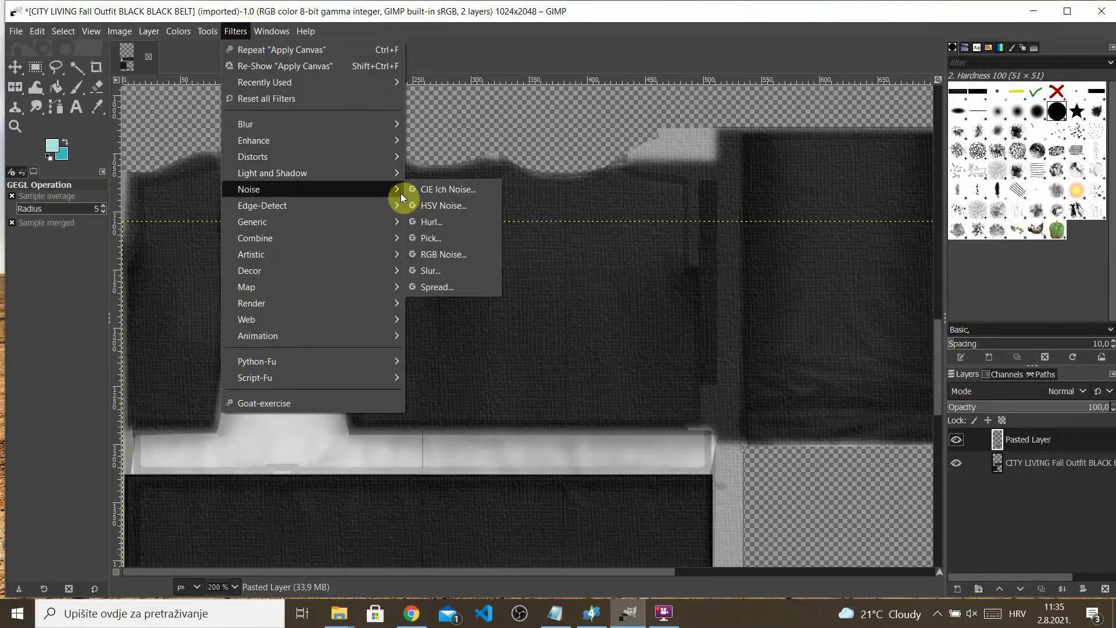
{"action": "left_click", "coordinate": [430, 221]}
{"action": "left_click_drag", "start_coordinate": [900, 228], "coordinate": [798, 251]}
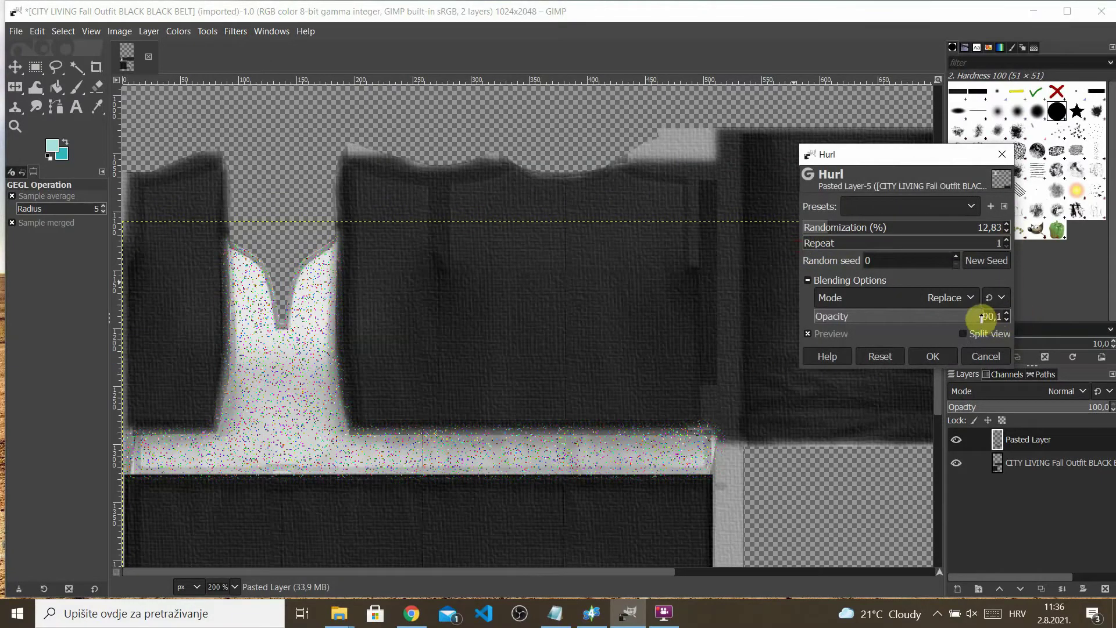
{"action": "left_click", "coordinate": [934, 364]}
{"action": "left_click", "coordinate": [170, 32]}
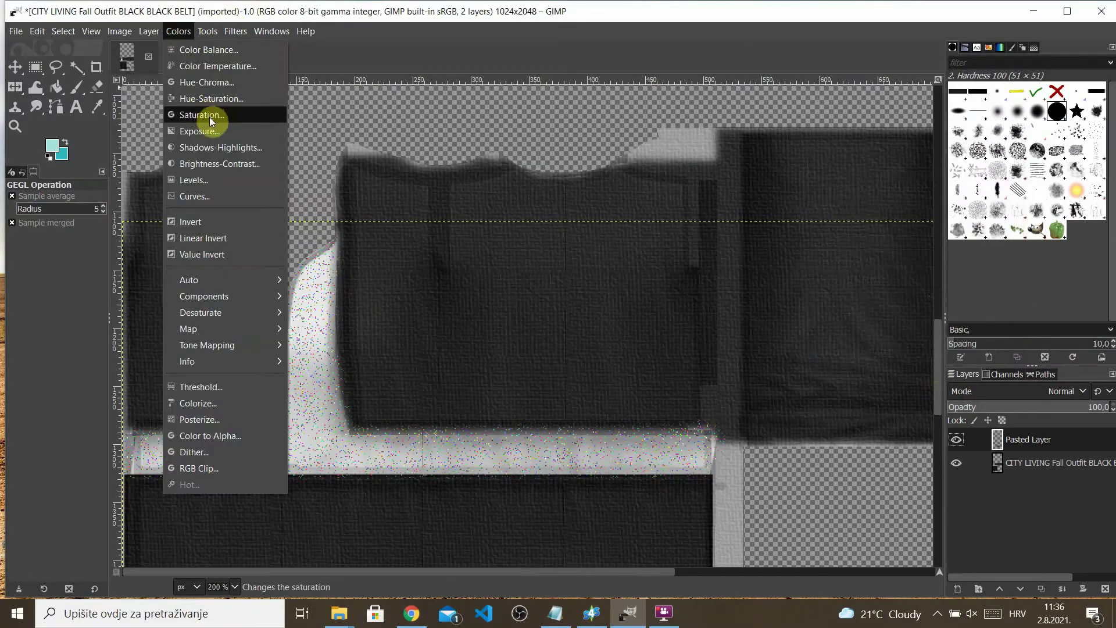
{"action": "left_click", "coordinate": [209, 117]}
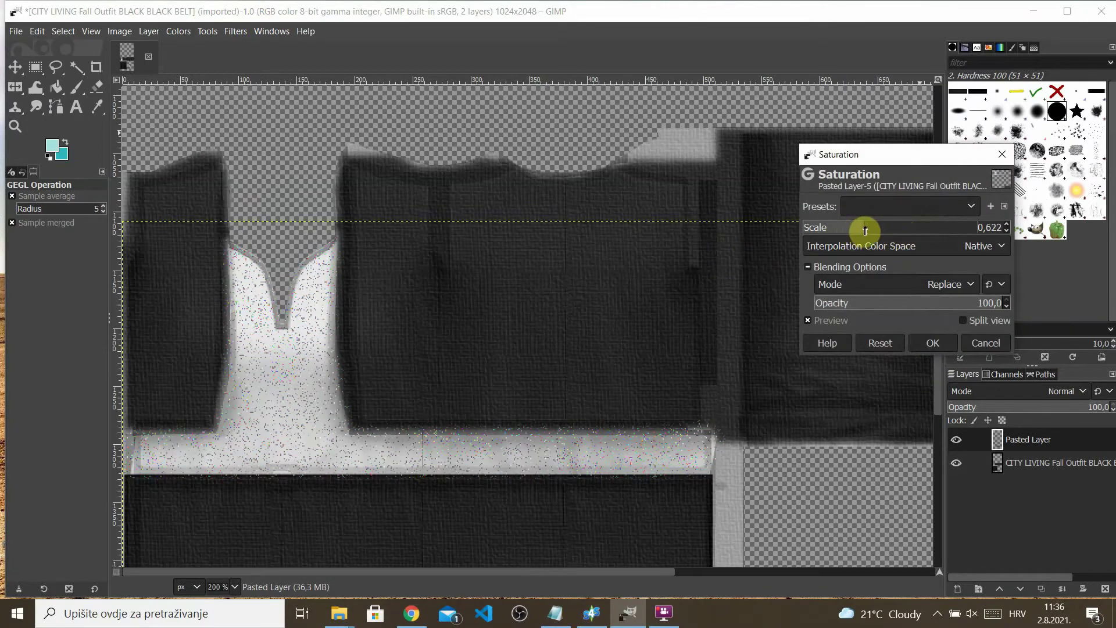
{"action": "left_click", "coordinate": [932, 343]}
- Add sparkles (threshold 0.005, flare intensity 0.17, spike length 23), and set the layer copy's opacity to about 65
{"action": "left_click", "coordinate": [236, 32]}
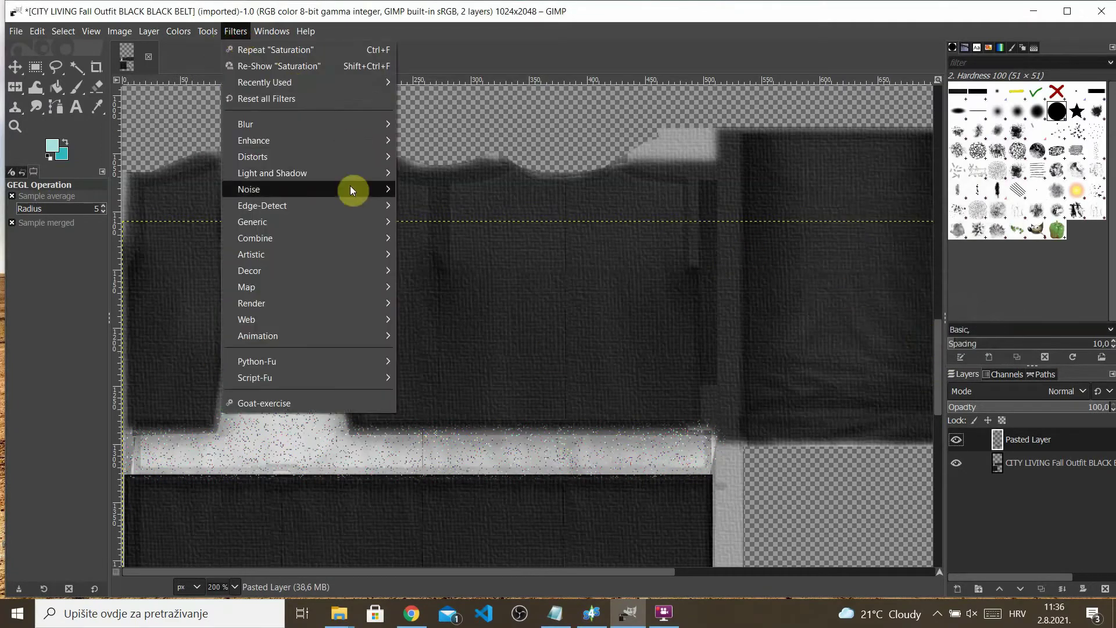
{"action": "mouse_move", "coordinate": [344, 172]}
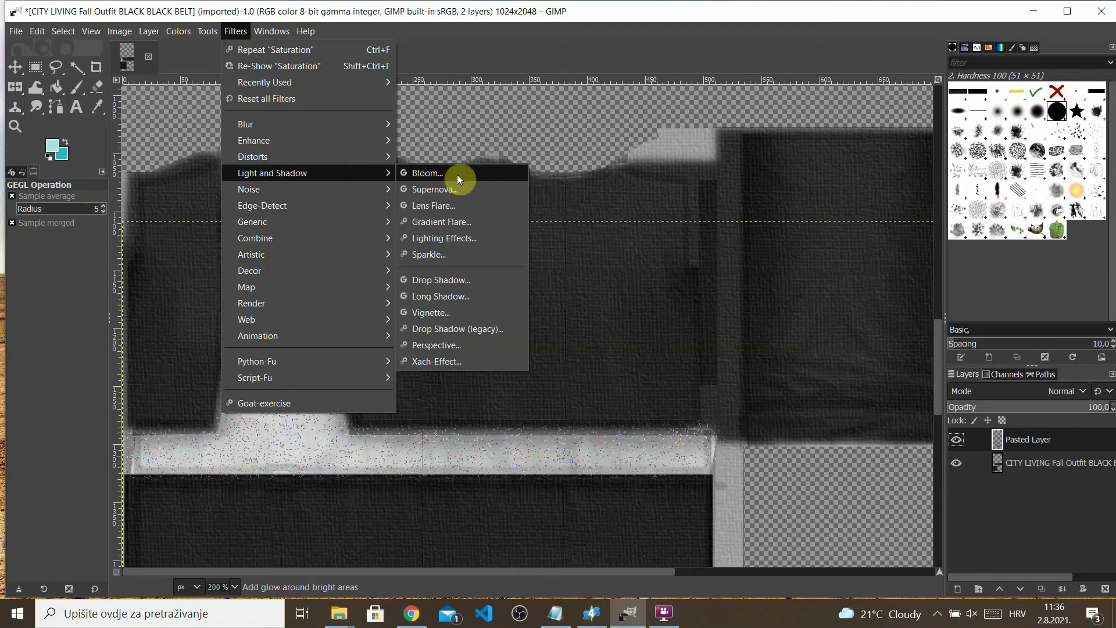
{"action": "left_click", "coordinate": [438, 252]}
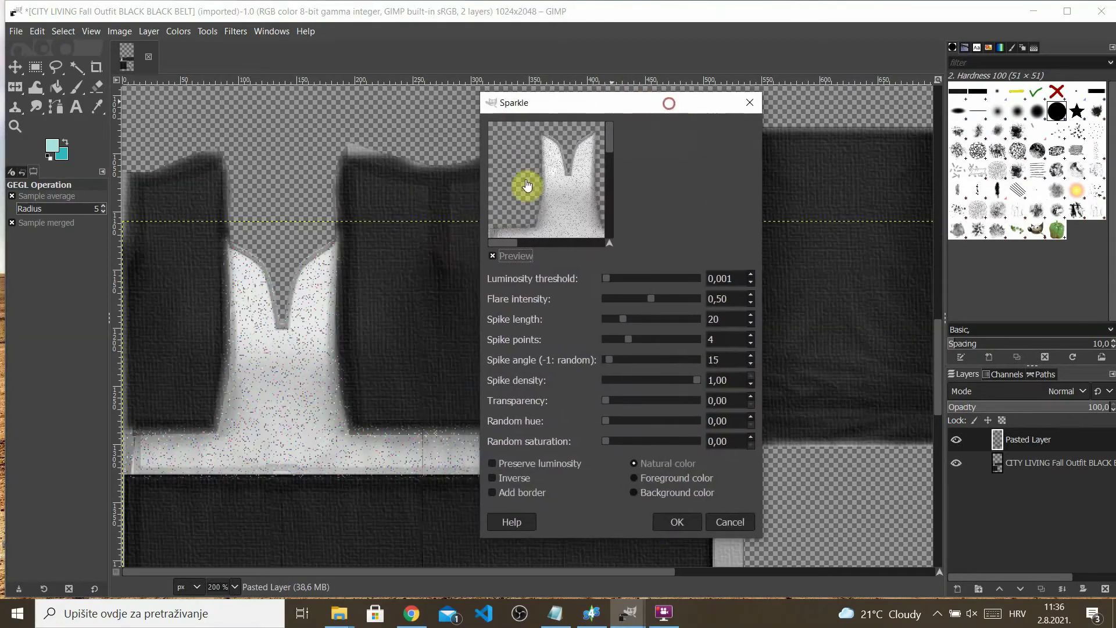
{"action": "left_click", "coordinate": [610, 279]}
{"action": "left_click_drag", "start_coordinate": [639, 297], "coordinate": [620, 300]}
{"action": "left_click", "coordinate": [607, 278]}
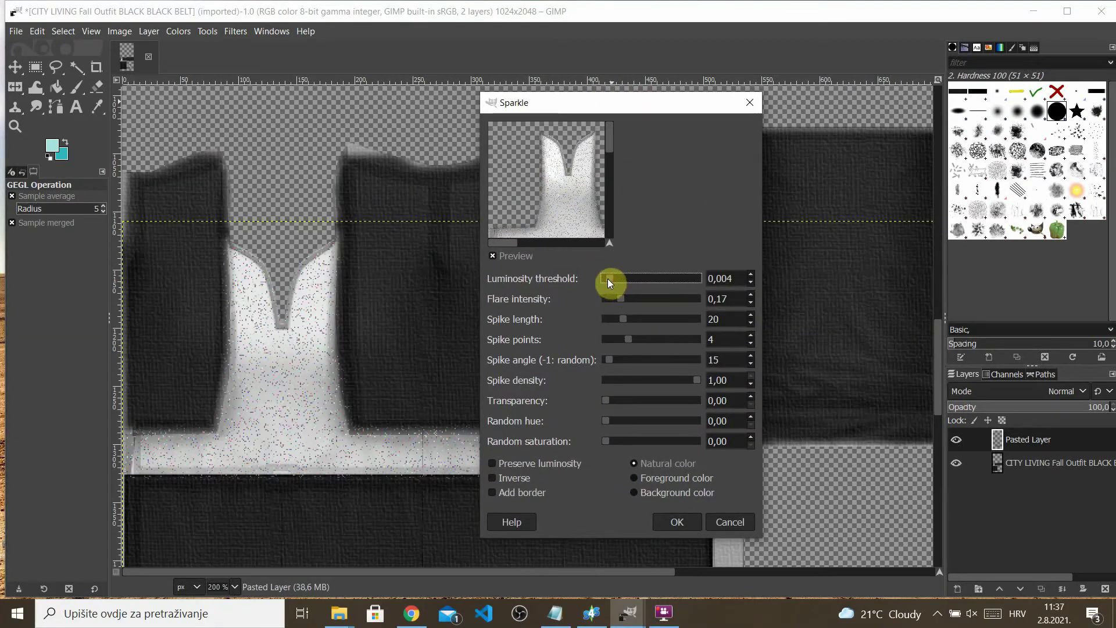
{"action": "left_click", "coordinate": [646, 319]}
{"action": "left_click", "coordinate": [626, 319]}
{"action": "left_click", "coordinate": [514, 492]}
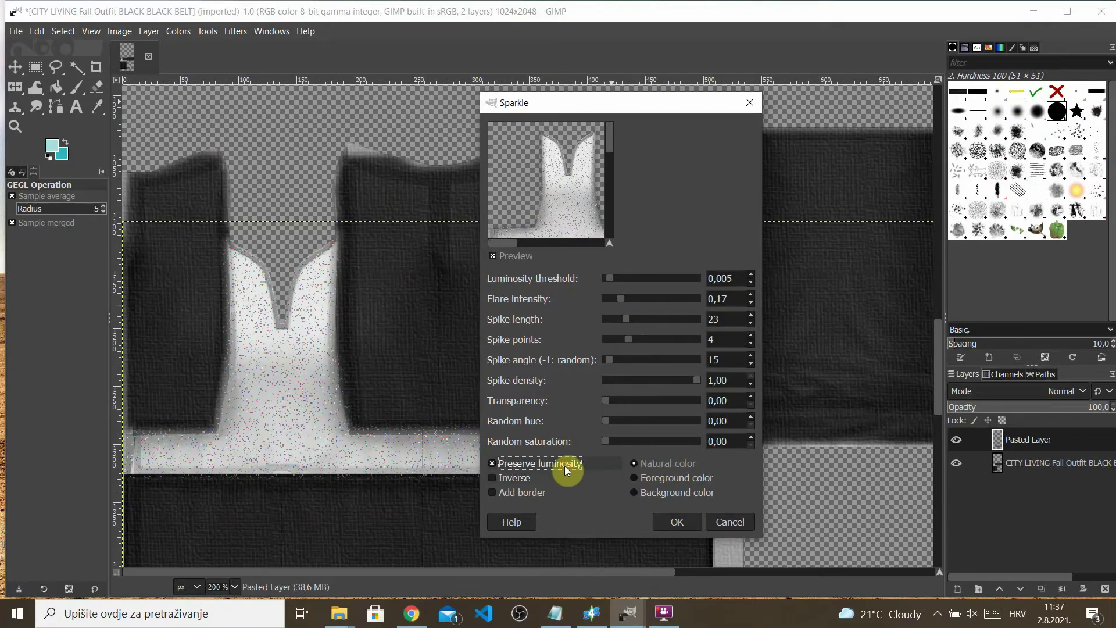
{"action": "left_click", "coordinate": [512, 478]}
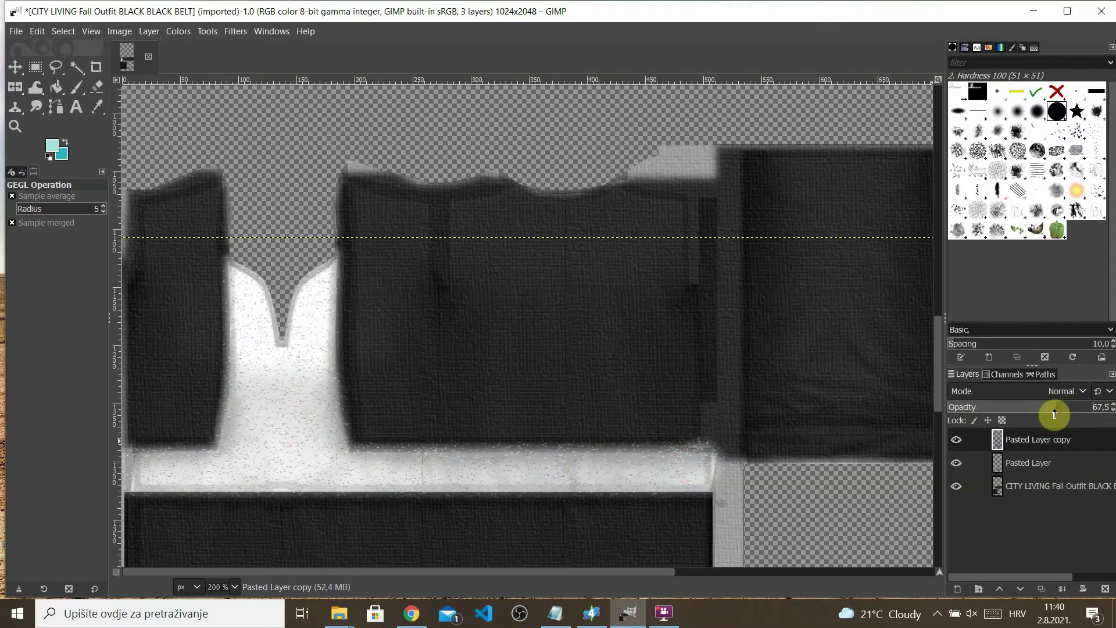
{"action": "left_click_drag", "start_coordinate": [1054, 413], "coordinate": [1050, 411]}
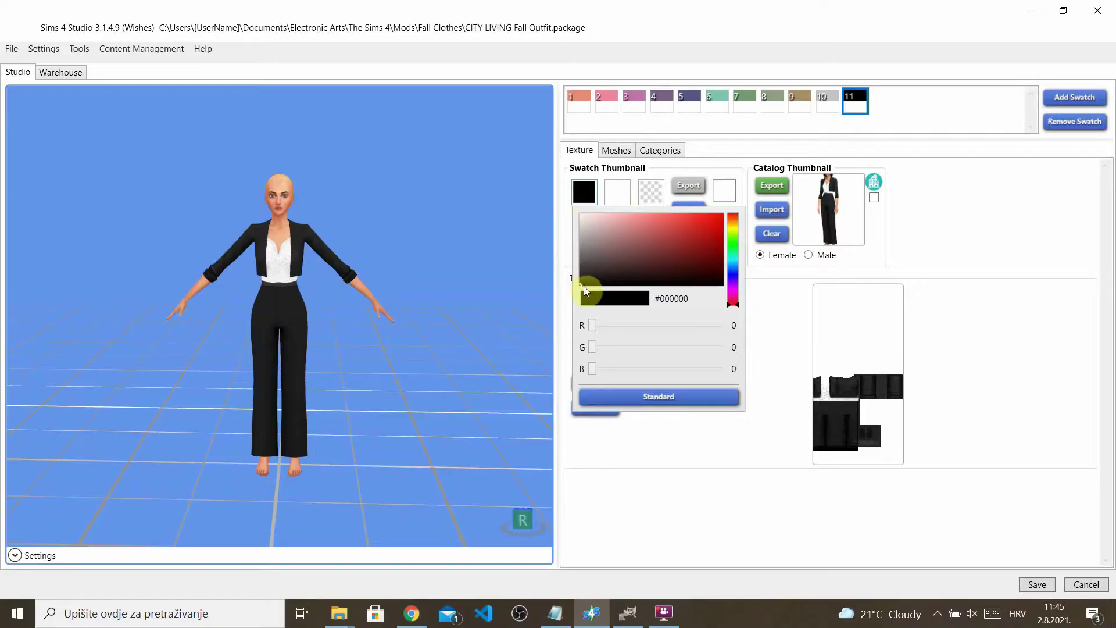
- Lighten swatch 11's thumbnail colour from black #000000 to dark grey #3C3C3C
{"action": "left_click", "coordinate": [557, 275]}
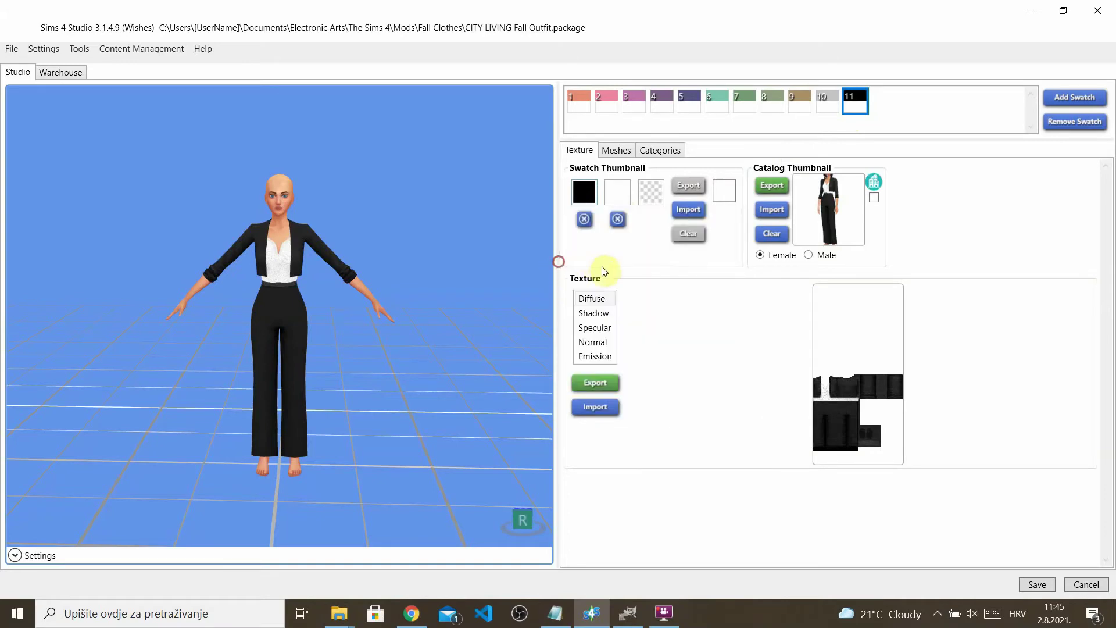
{"action": "left_click", "coordinate": [584, 195]}
{"action": "left_click_drag", "start_coordinate": [587, 287], "coordinate": [546, 273]}
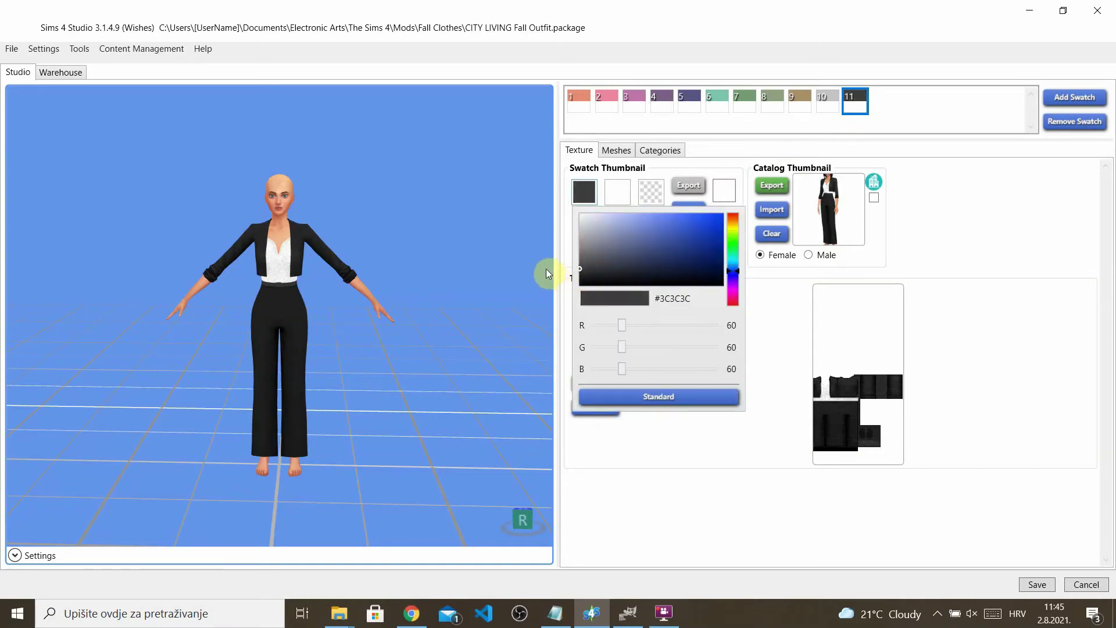
{"action": "left_click", "coordinate": [855, 241]}
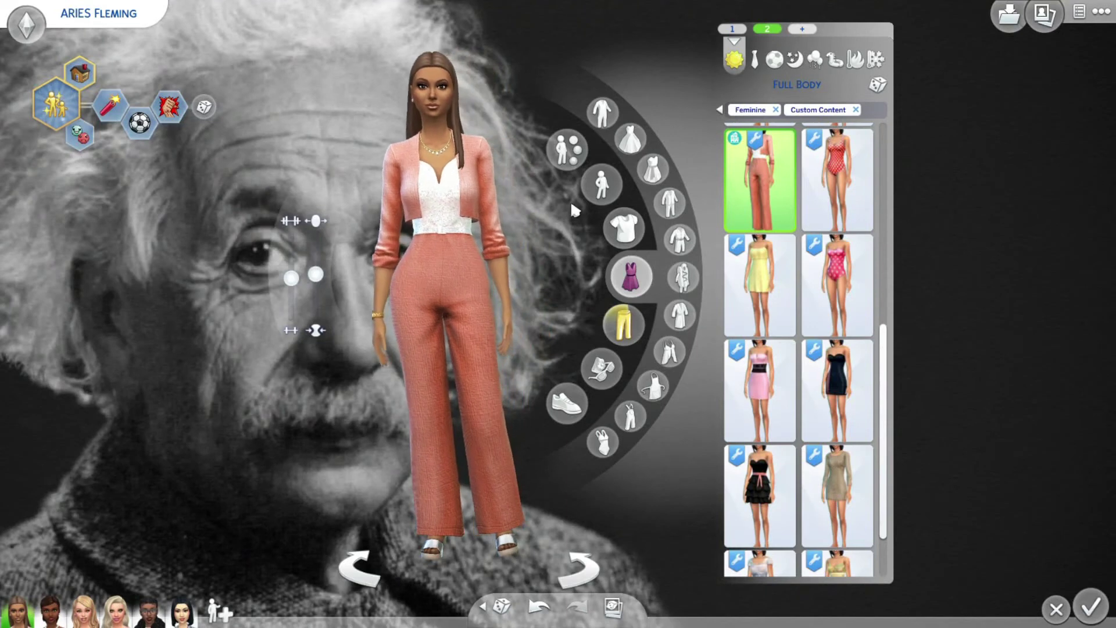
- Try the purple, dark purple, teal and olive jumpsuit swatches from a side view, ending on light grey
{"action": "mouse_move", "coordinate": [763, 227]}
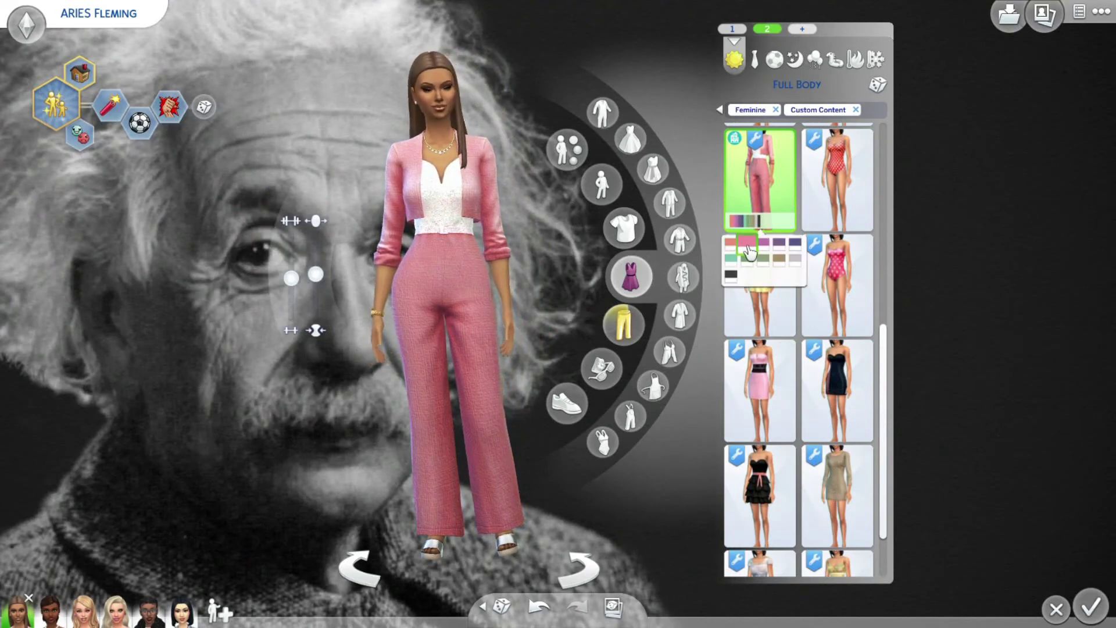
{"action": "left_click_drag", "start_coordinate": [602, 281], "coordinate": [592, 276]}
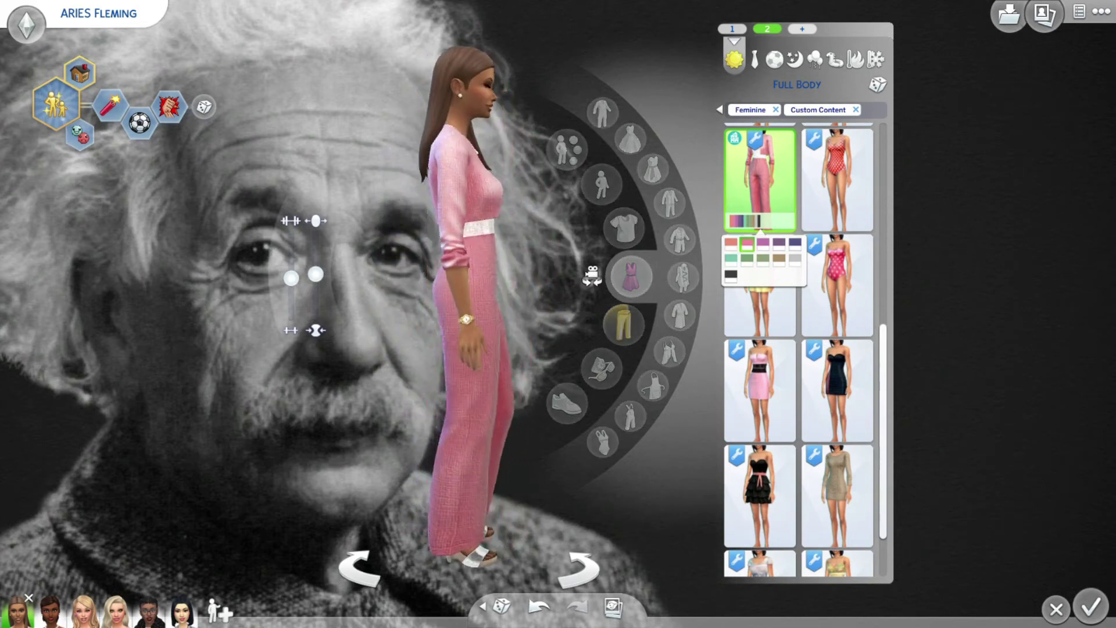
{"action": "left_click", "coordinate": [765, 246]}
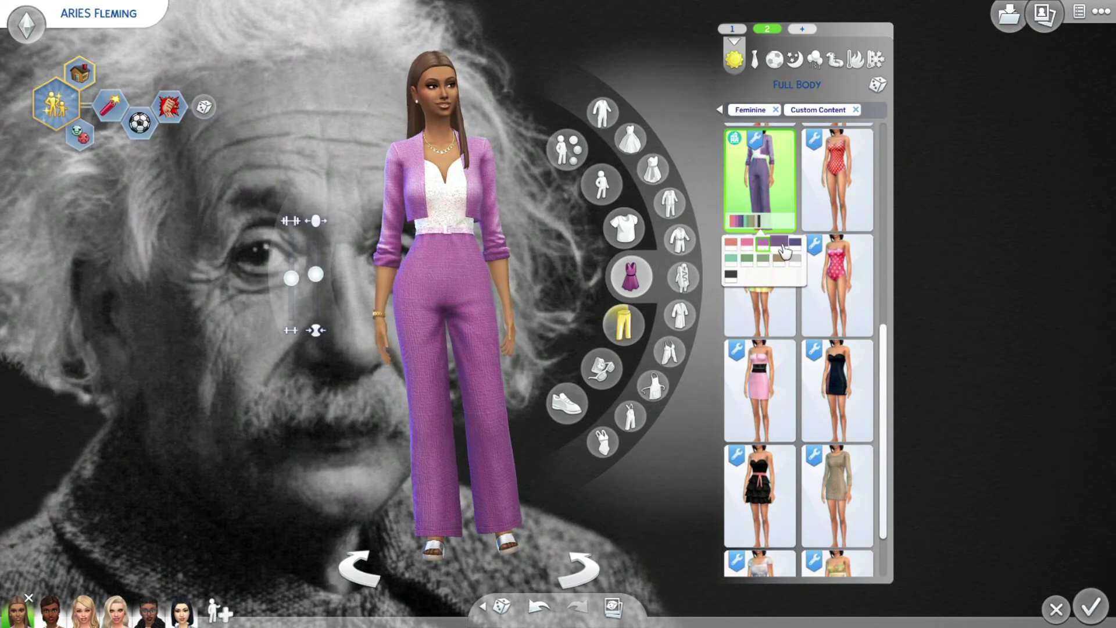
{"action": "left_click", "coordinate": [785, 247]}
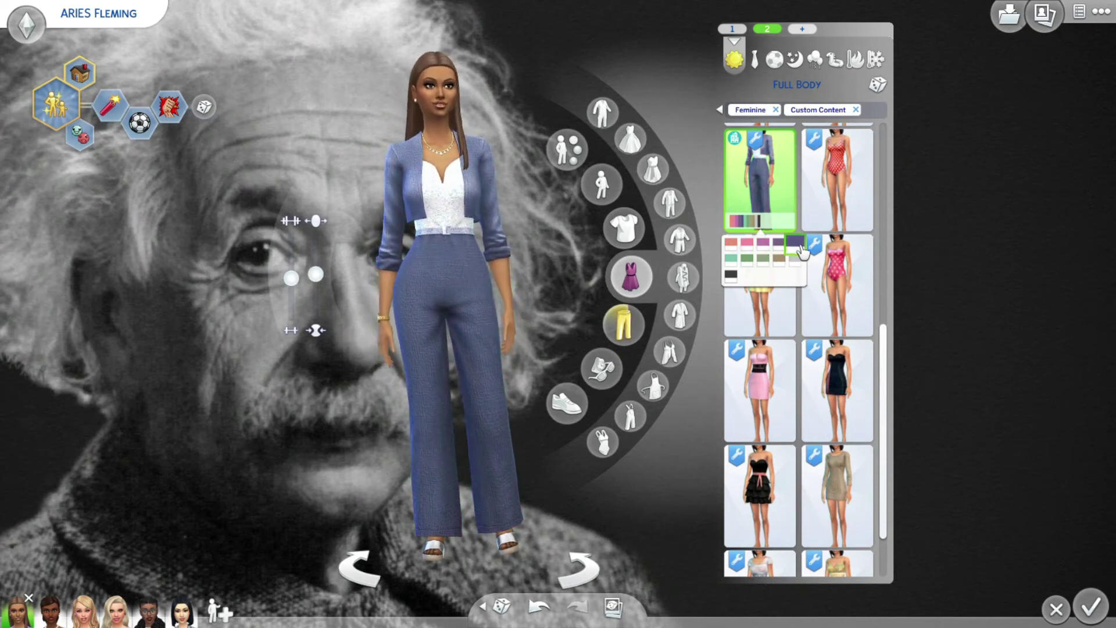
{"action": "left_click", "coordinate": [733, 260]}
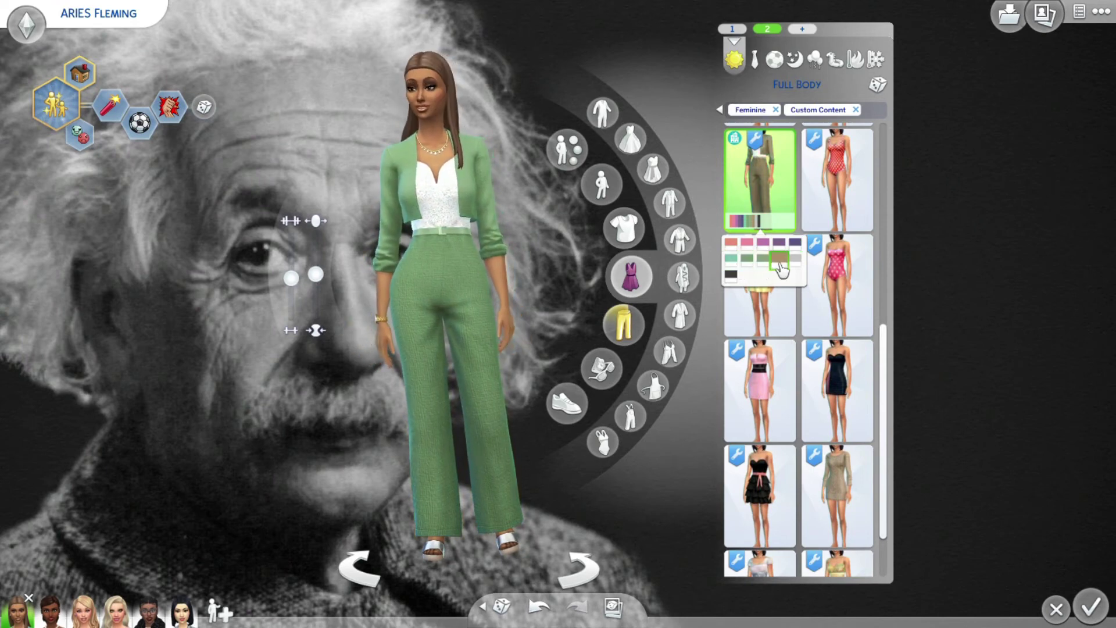
{"action": "left_click", "coordinate": [779, 260]}
{"action": "left_click", "coordinate": [797, 264]}
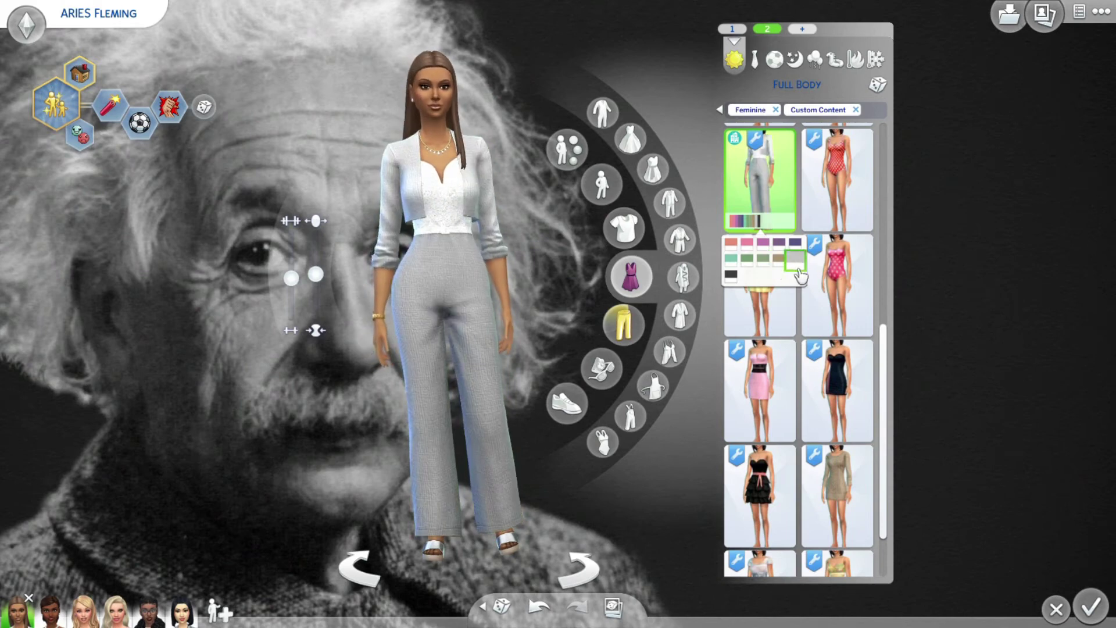